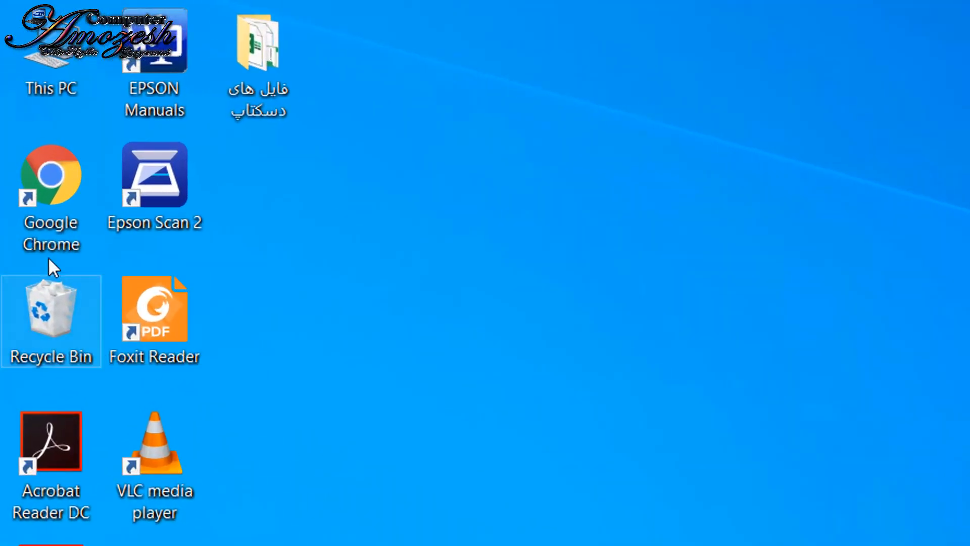
- In Google Chrome, search Google for "download Epson L382" and open the drivers-epson.com driver and software downloads result
double_click(30, 206)
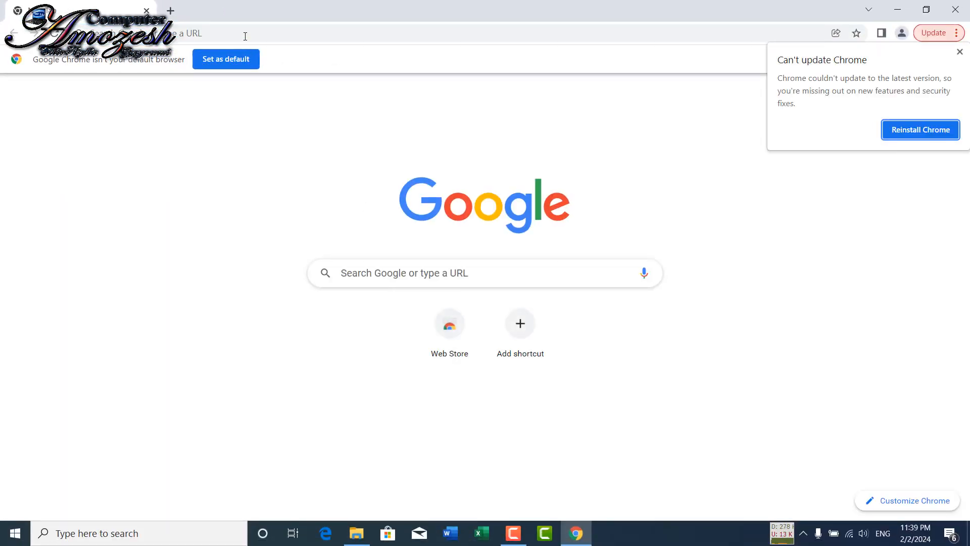
click(188, 28)
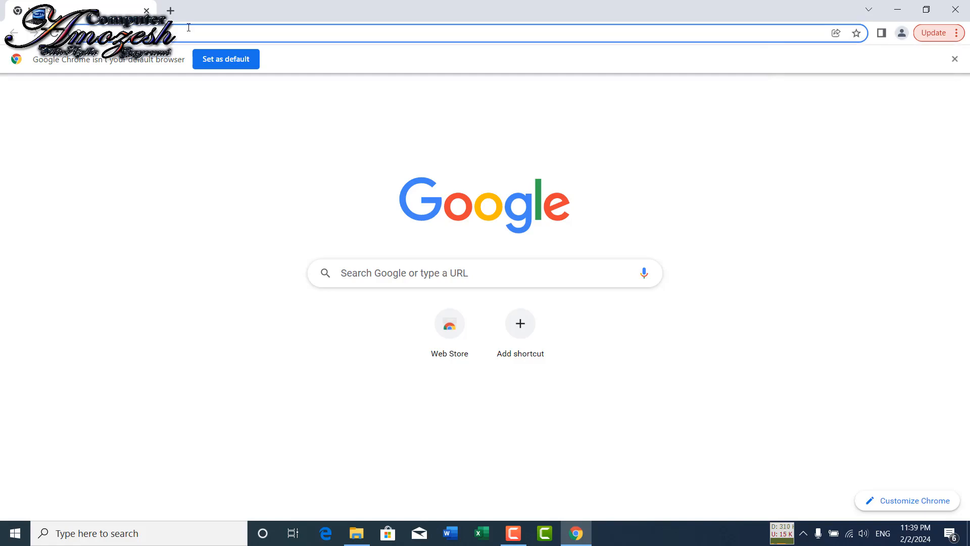
click(384, 285)
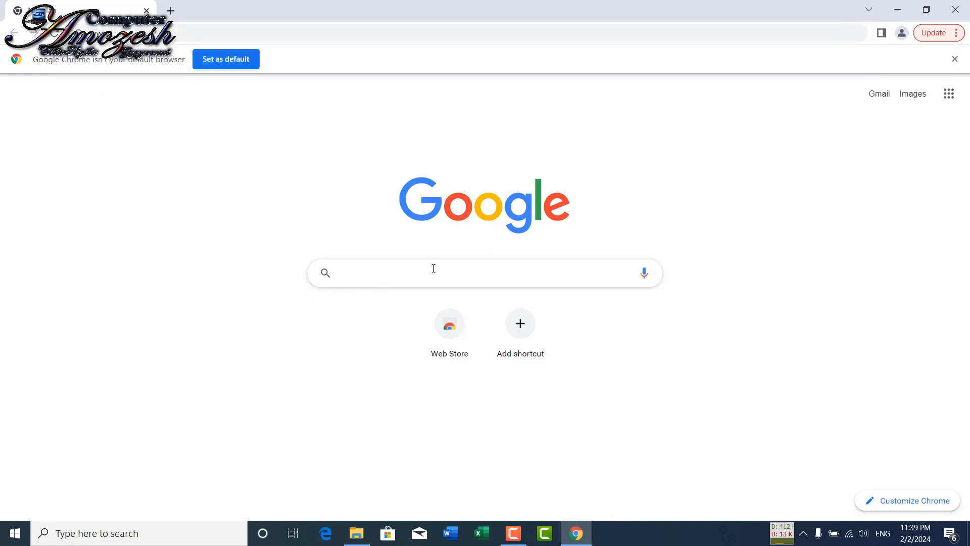
text(do)
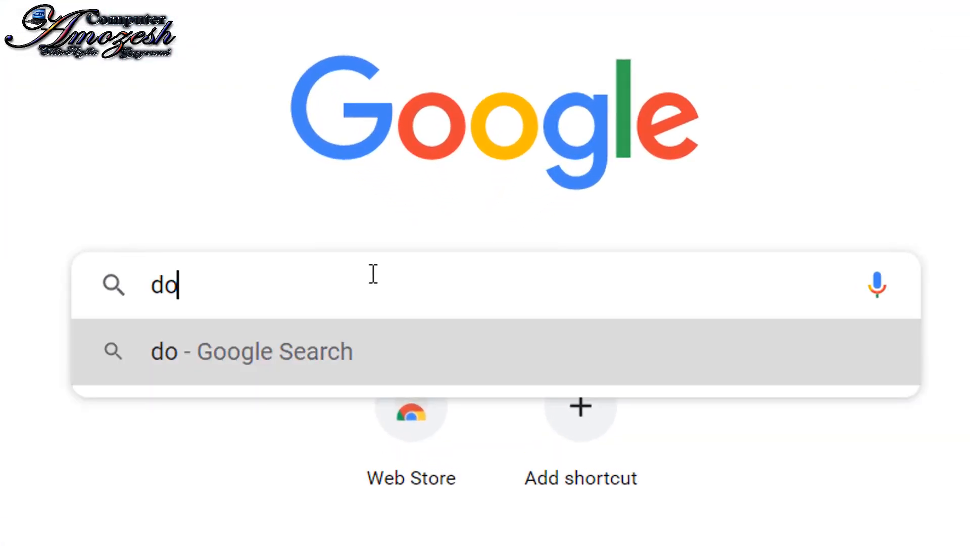
text(wnload Eps)
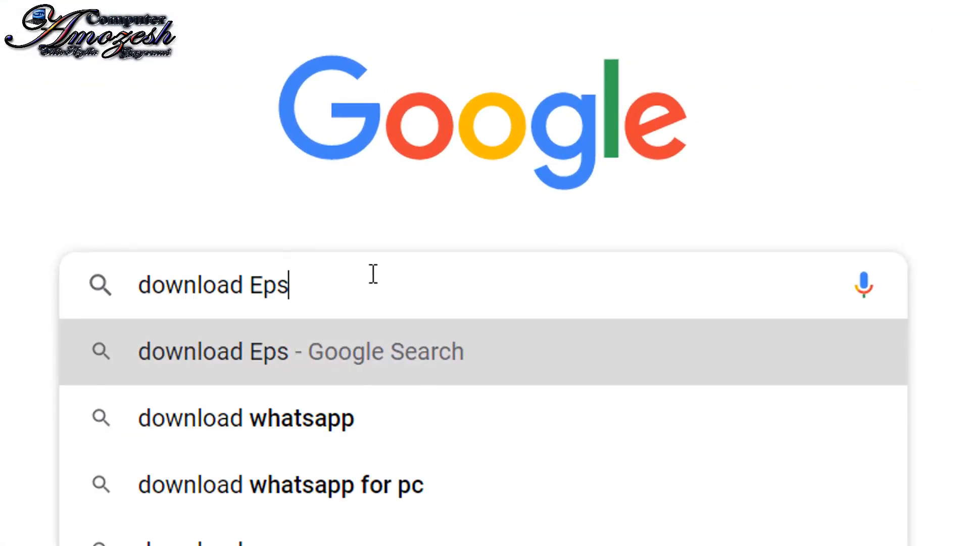
text(on L)
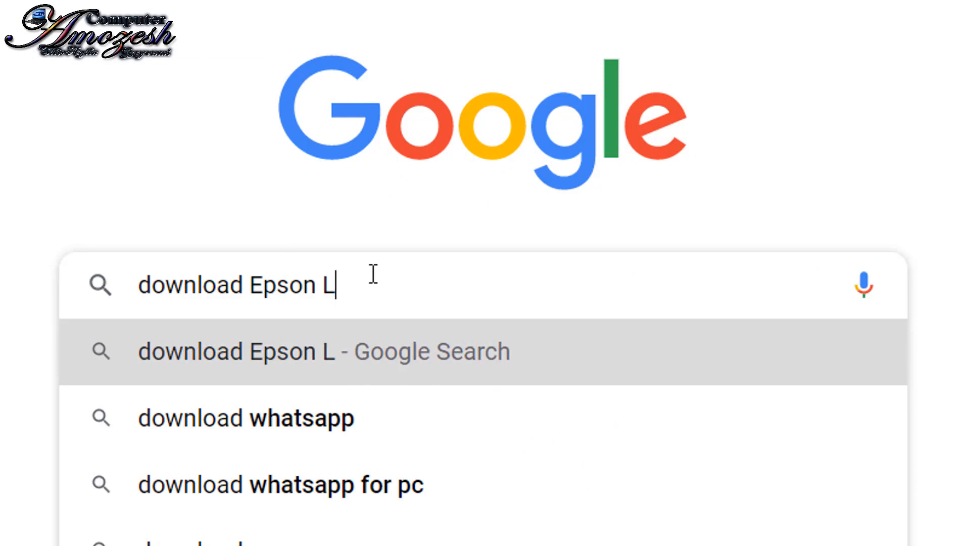
text(3)
text(8)
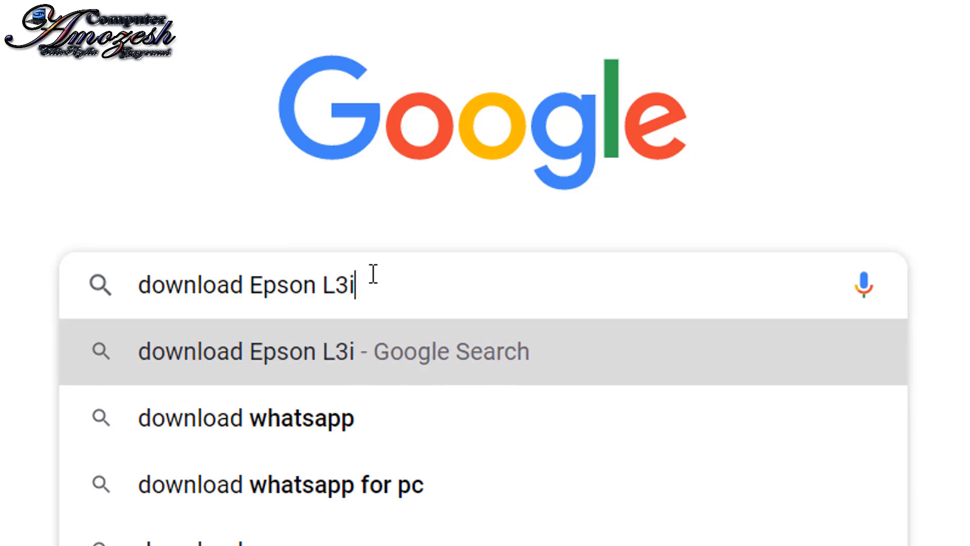
text(2)
key(Return)
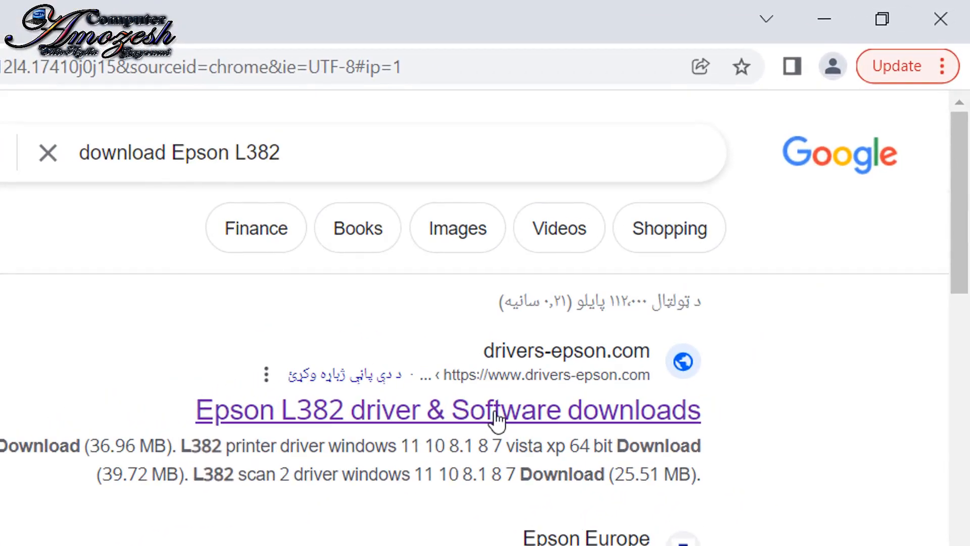
click(668, 353)
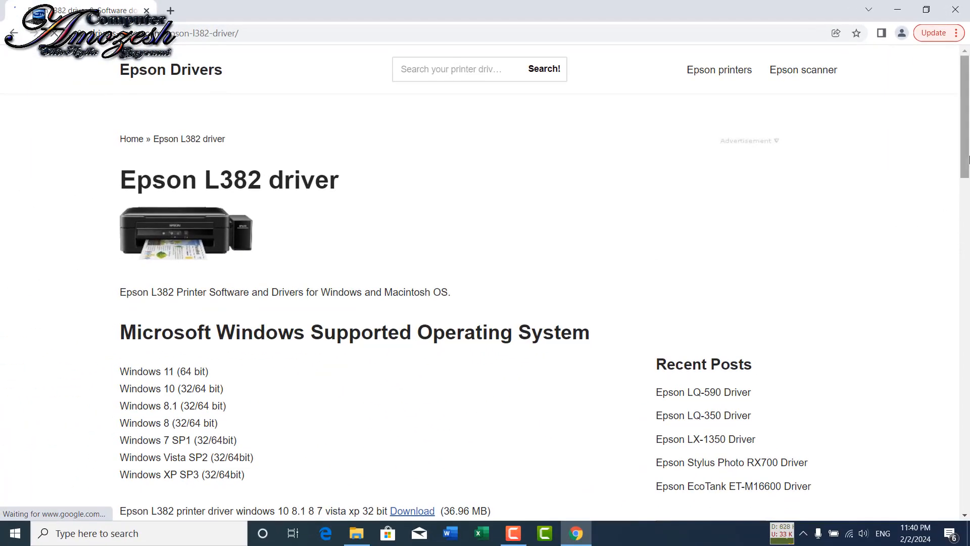
drag(969, 159, 969, 211)
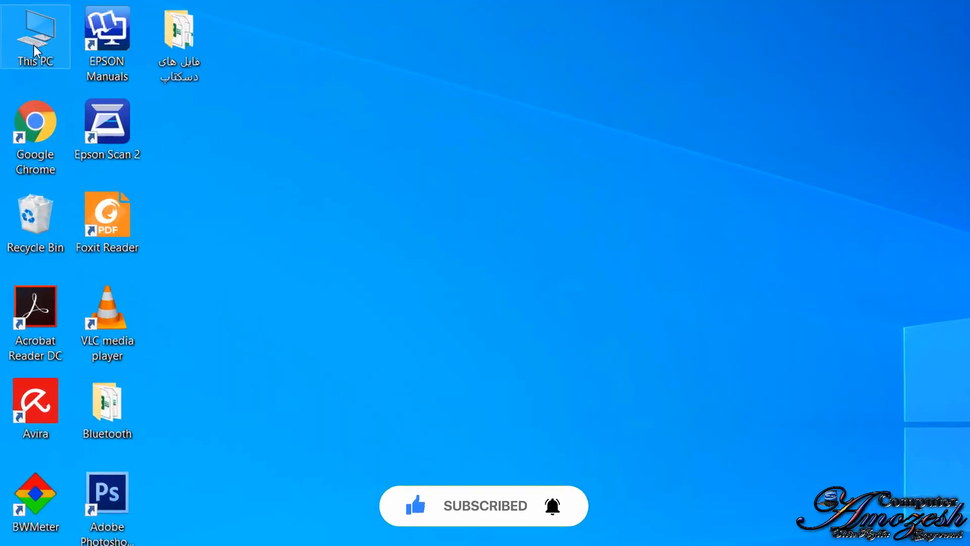
- Check the system type in This PC's properties, and download the 64-bit L382 Windows printer driver from the Chrome page
right_click(23, 32)
click(114, 341)
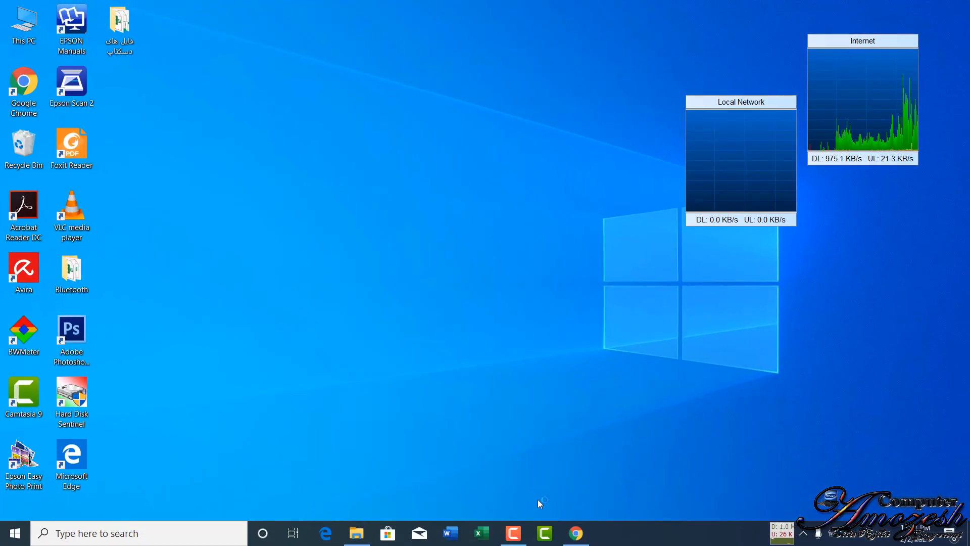
click(575, 535)
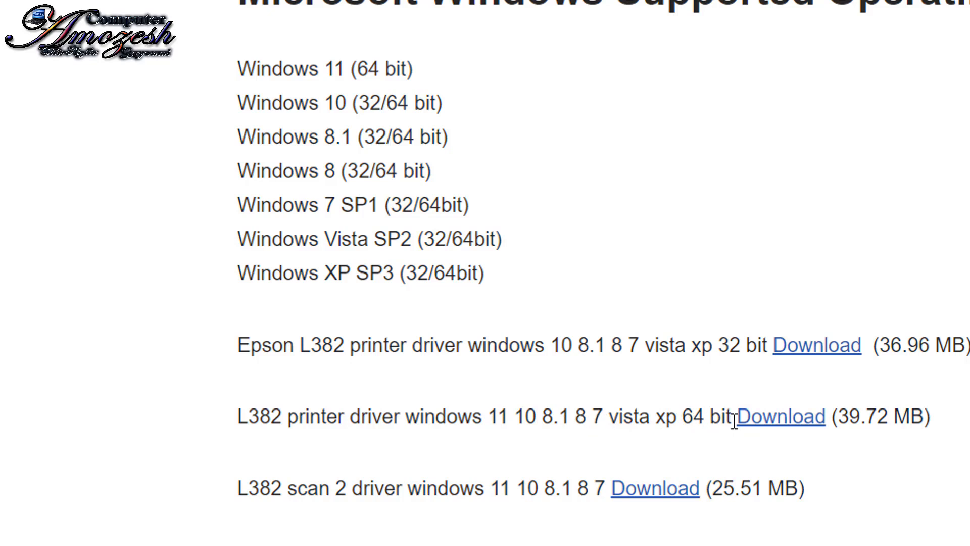
click(773, 423)
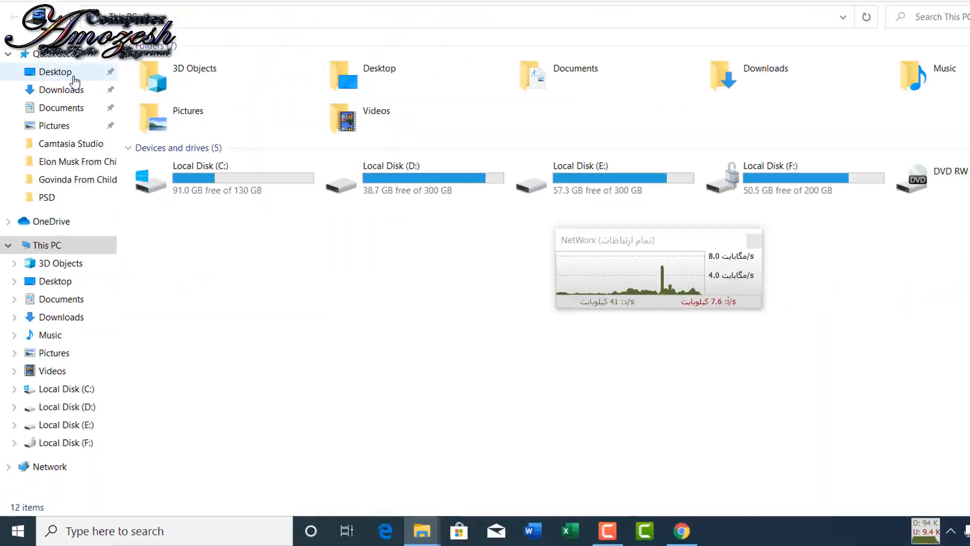
- Run the downloaded 64-bit Epson L382 printer driver file from the Downloads folder as administrator
click(50, 161)
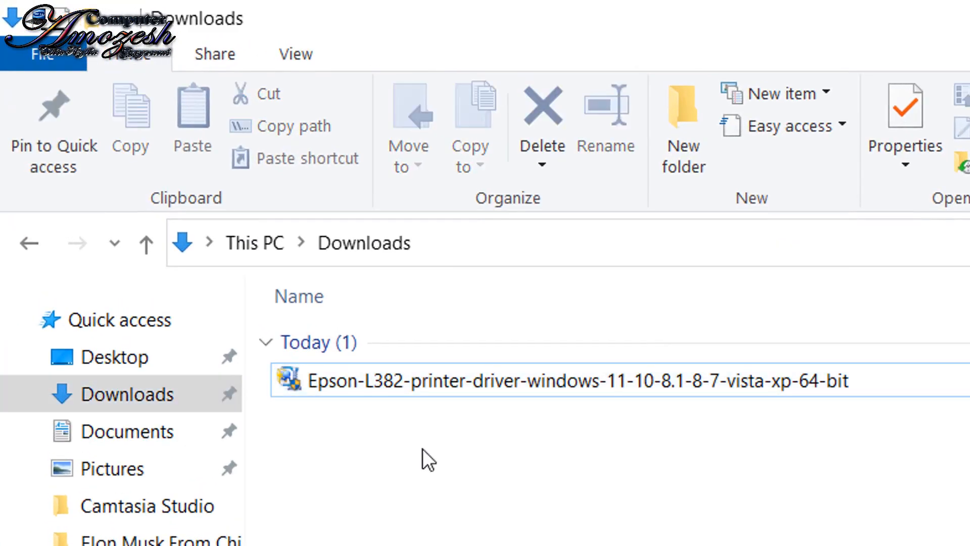
click(362, 383)
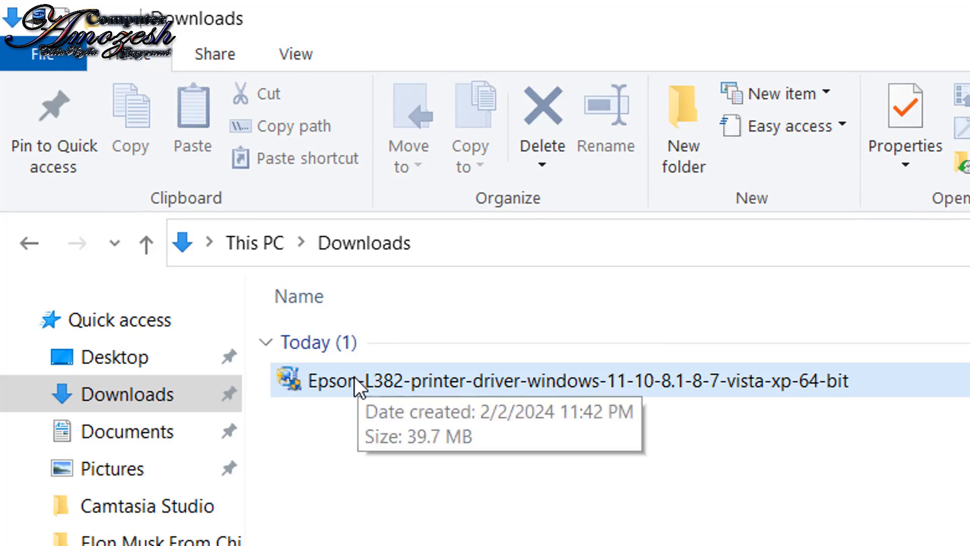
right_click(355, 377)
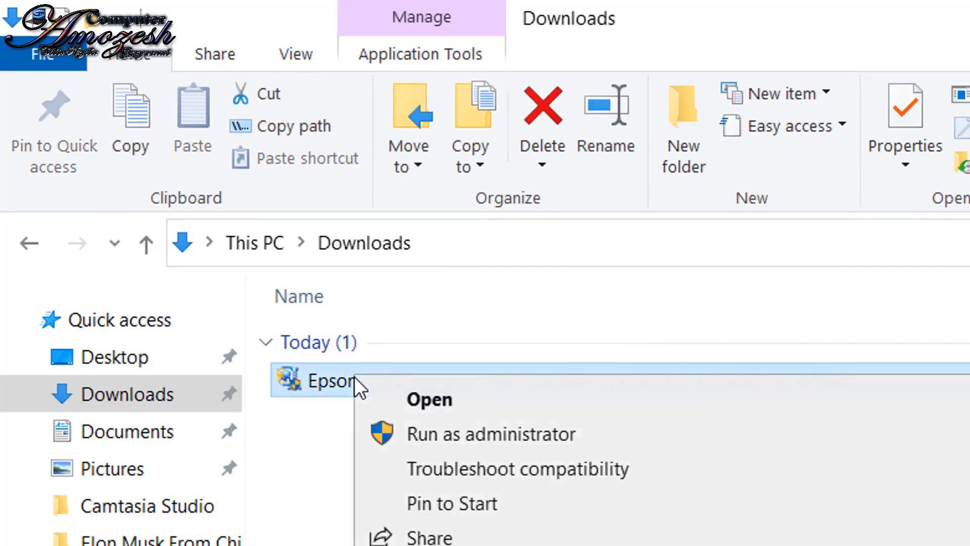
click(420, 441)
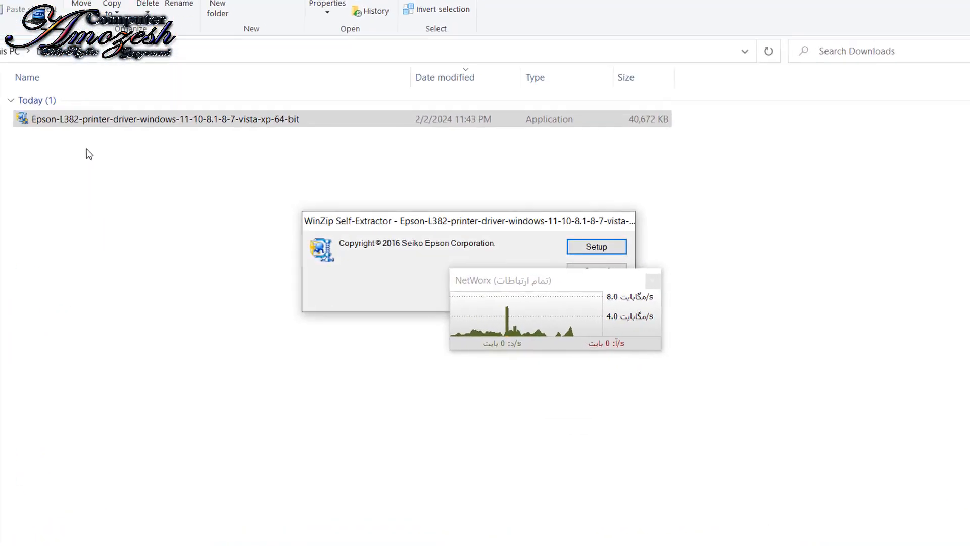
- Start the self-extractor's setup and confirm EPSON L382 Series as the printer model, set as default printer
drag(627, 256, 488, 544)
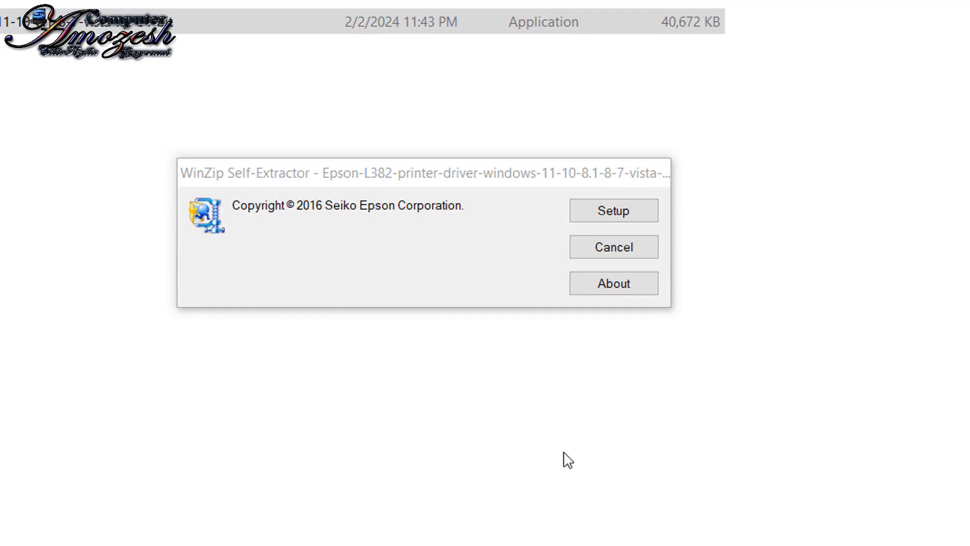
click(610, 209)
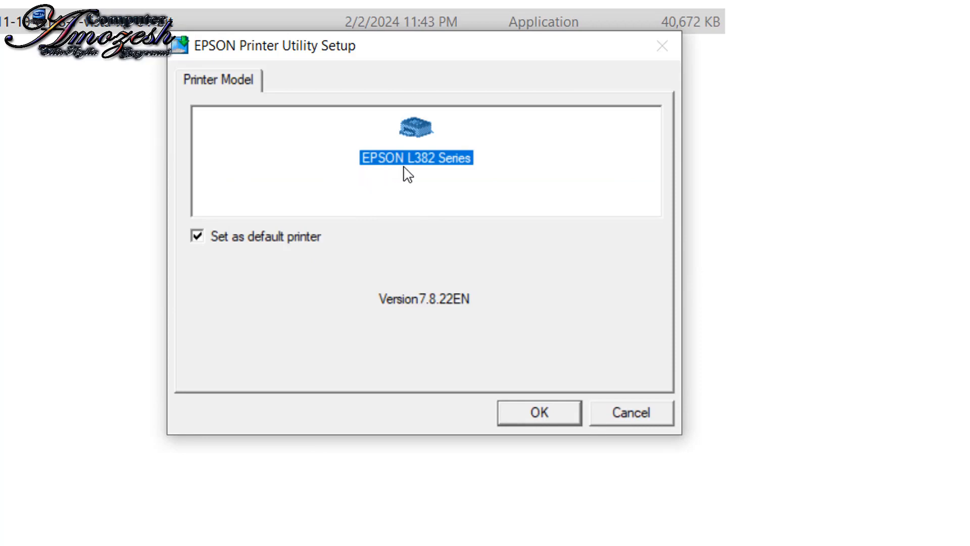
click(538, 414)
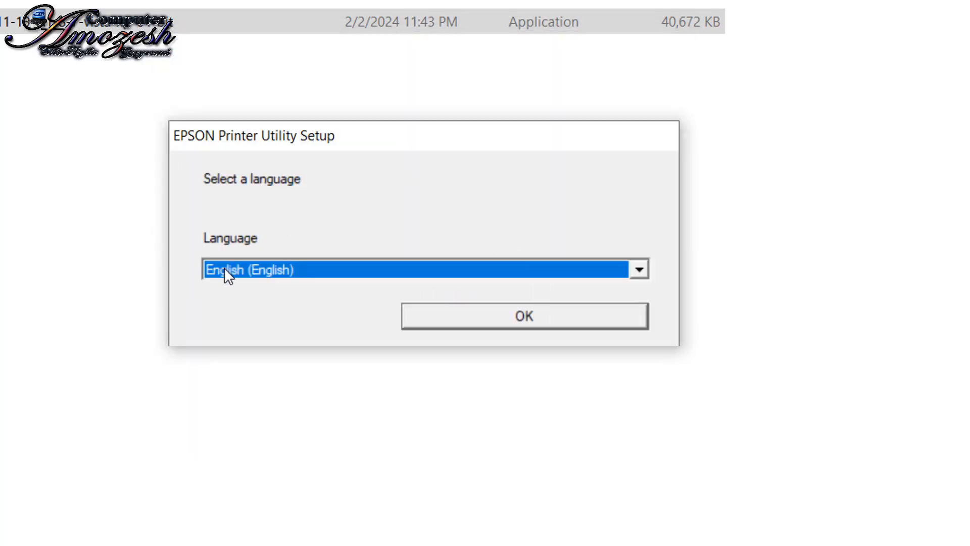
- Keep English as the setup language and agree to the Epson software license to complete the driver installation
click(224, 269)
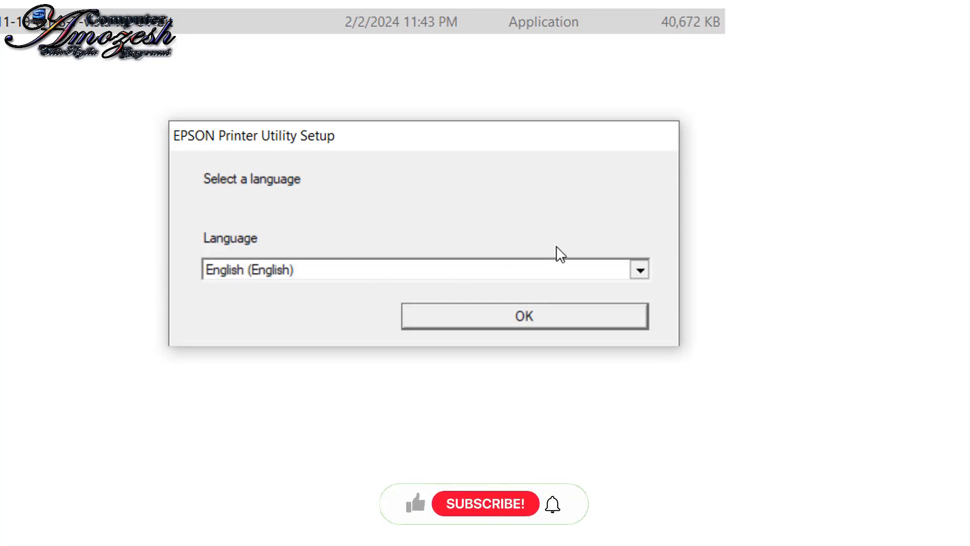
click(640, 269)
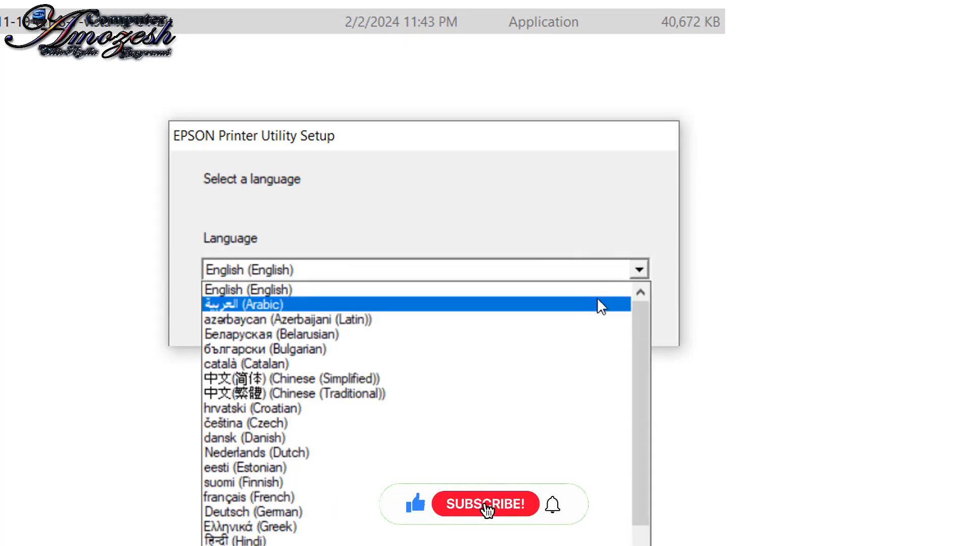
click(561, 235)
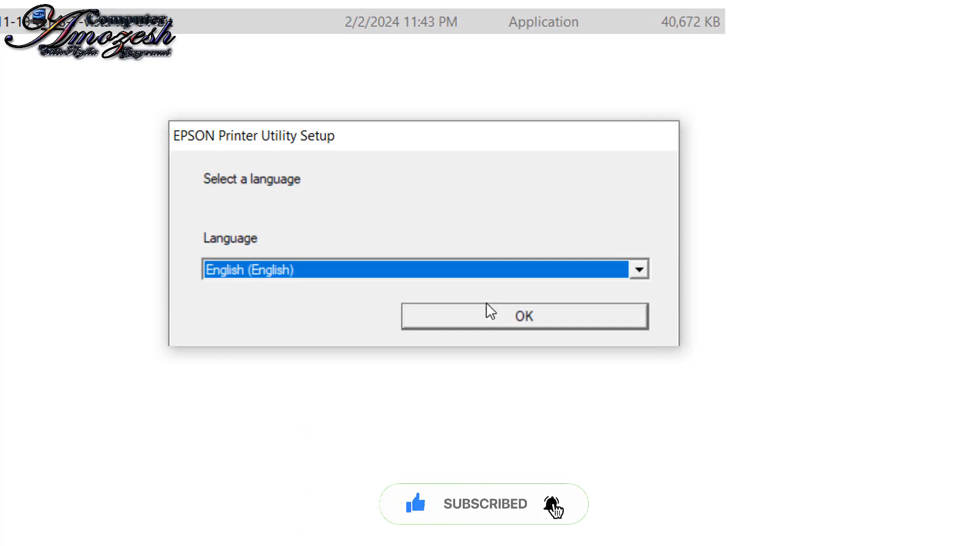
click(535, 326)
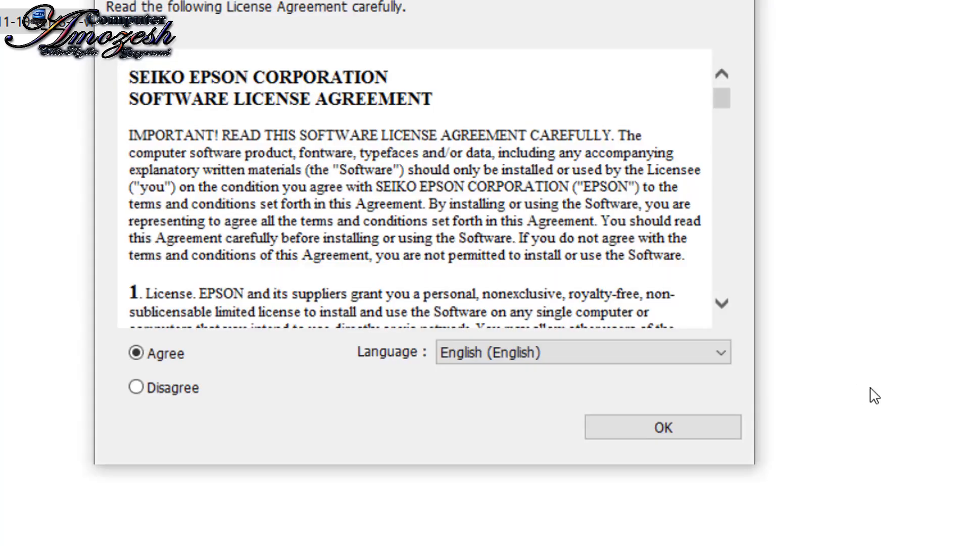
click(678, 437)
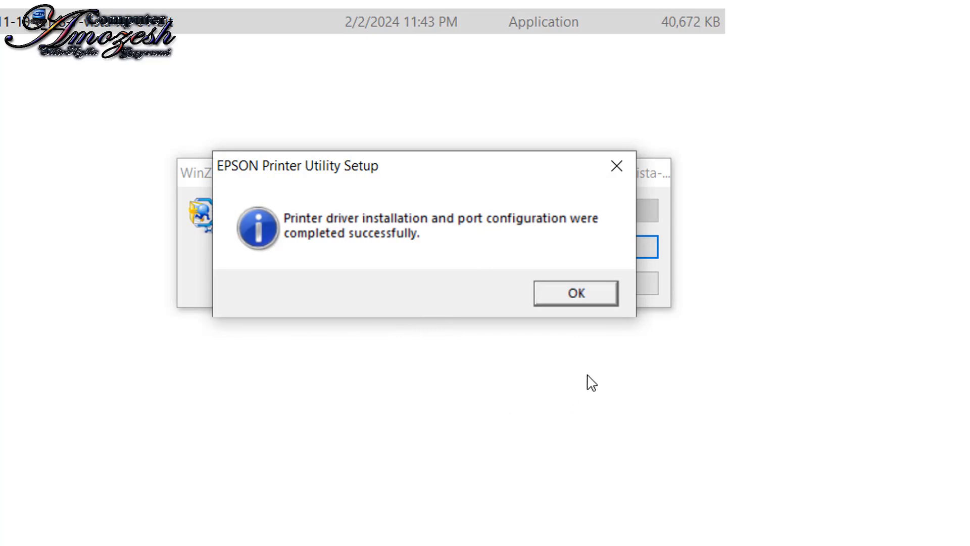
click(573, 295)
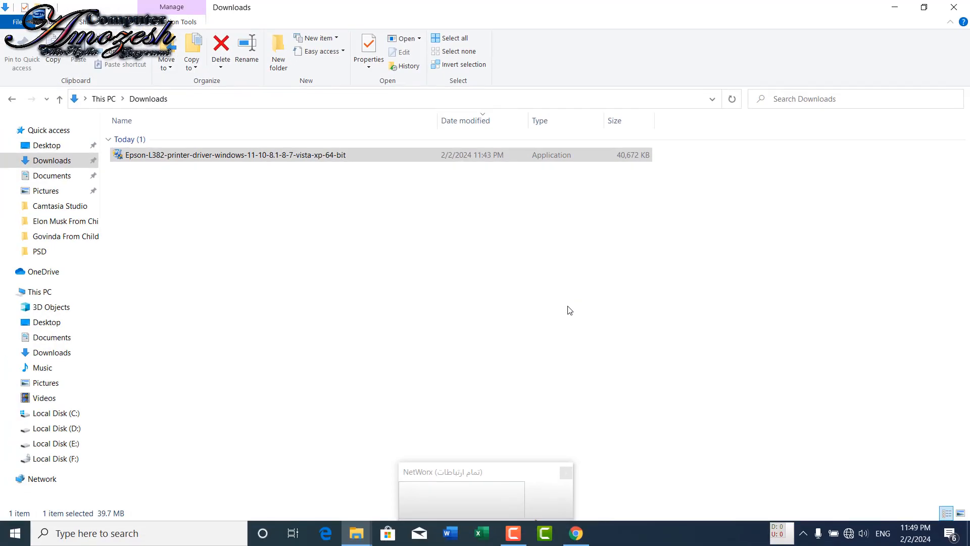
click(40, 292)
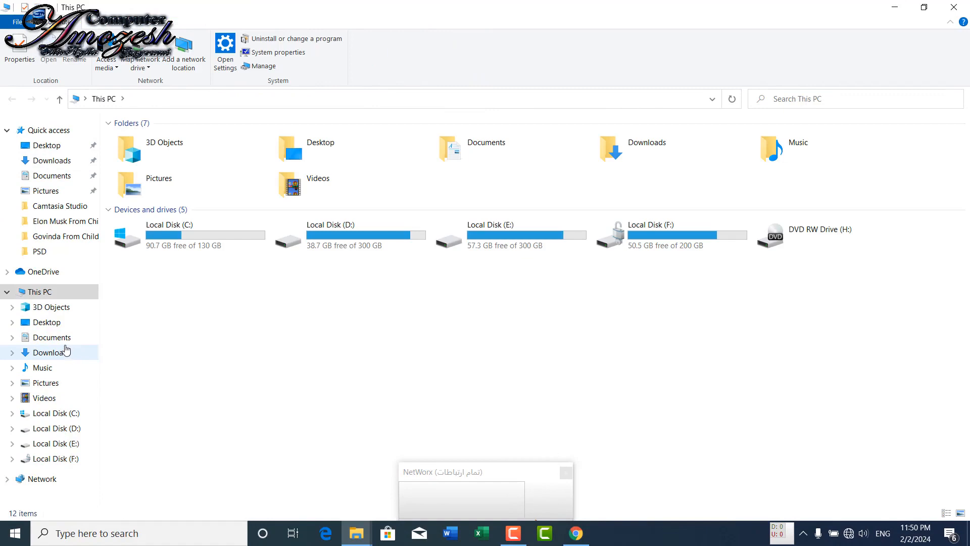
click(67, 350)
click(67, 337)
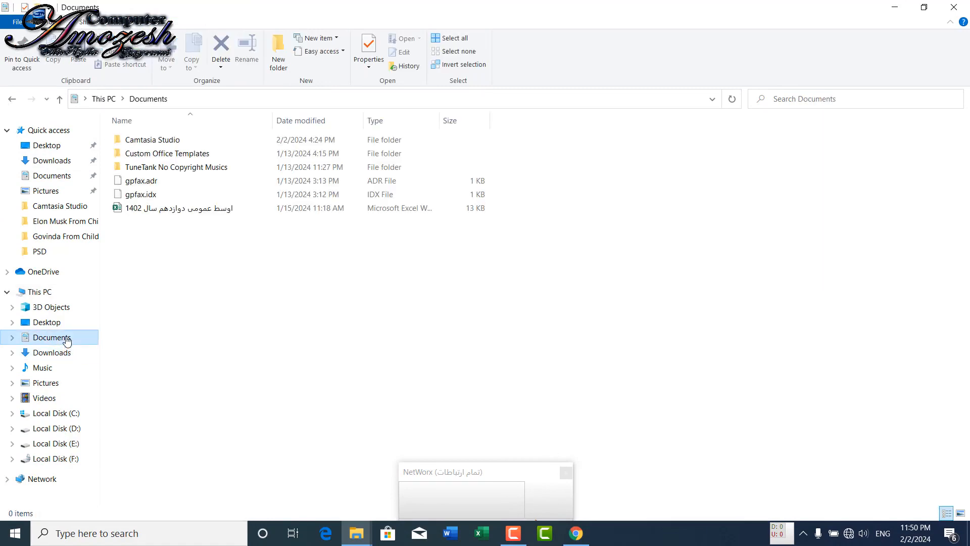
- Search Windows for the Control Panel and open its Devices and Printers page to check the installed printer
click(102, 535)
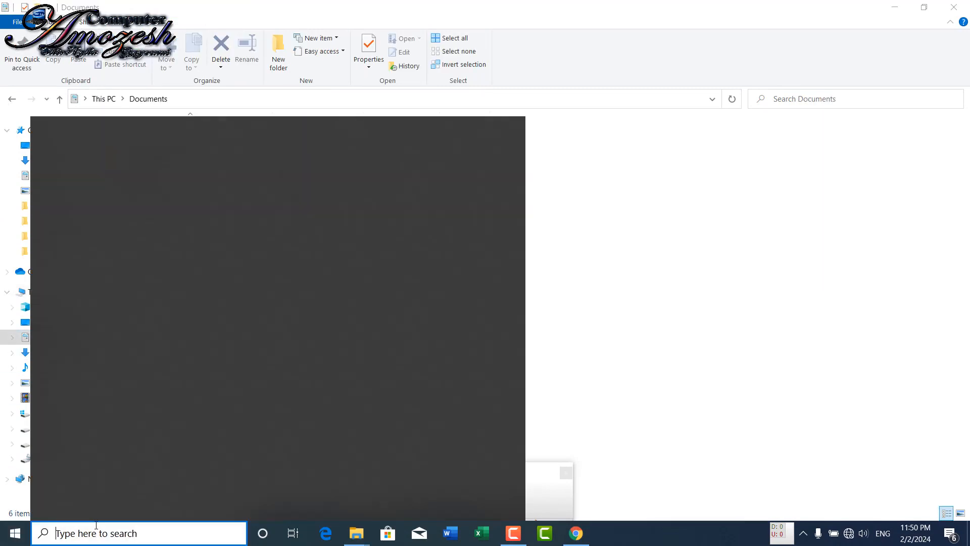
text(cont)
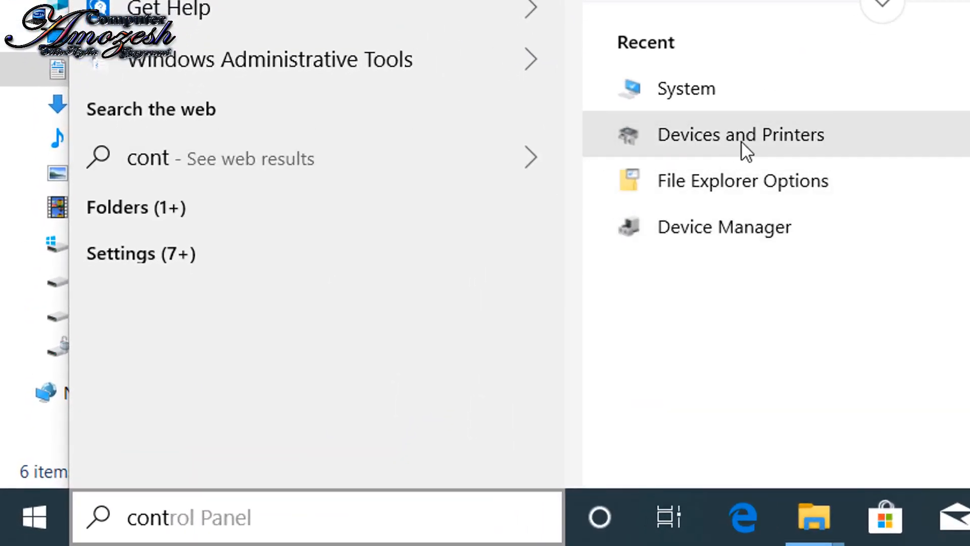
click(742, 144)
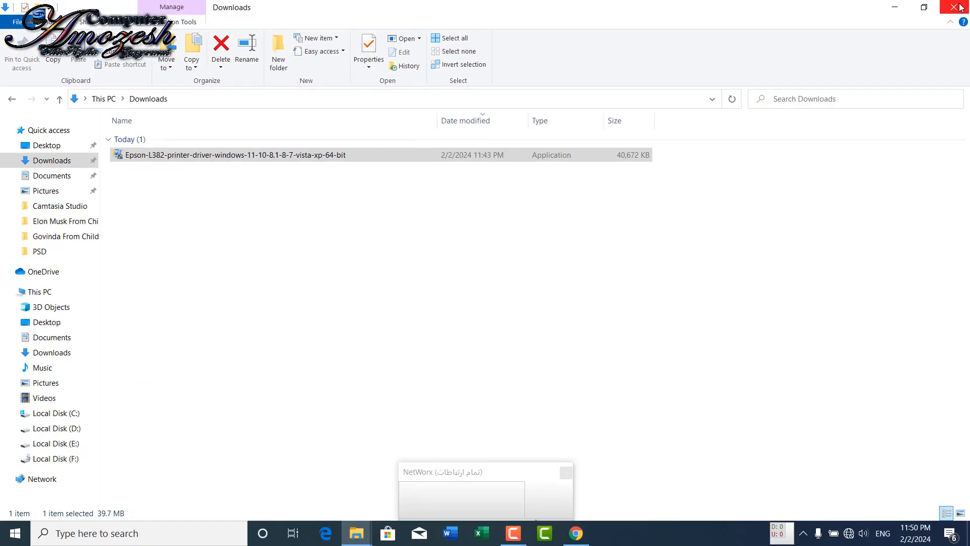
- Close File Explorer and Chrome, and open Word with a new blank document
click(960, 7)
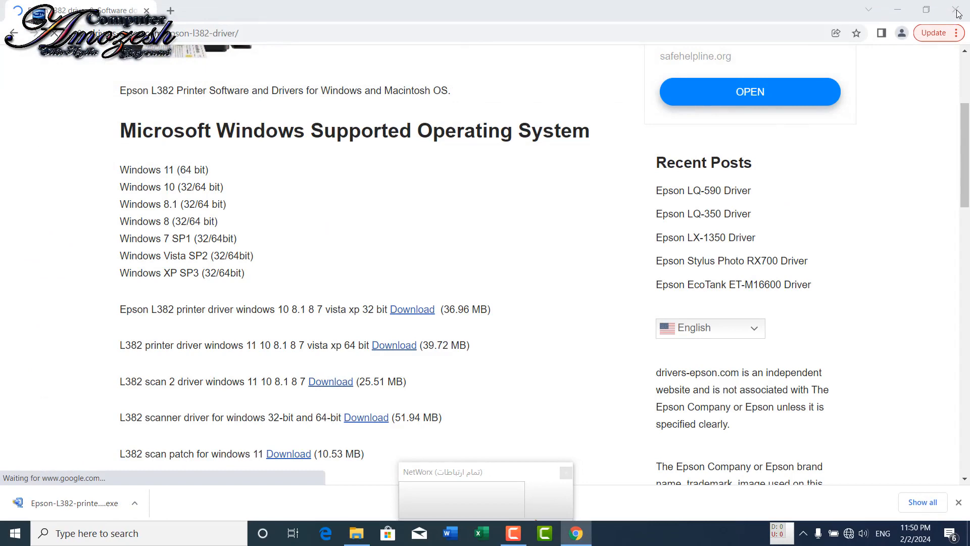
click(959, 13)
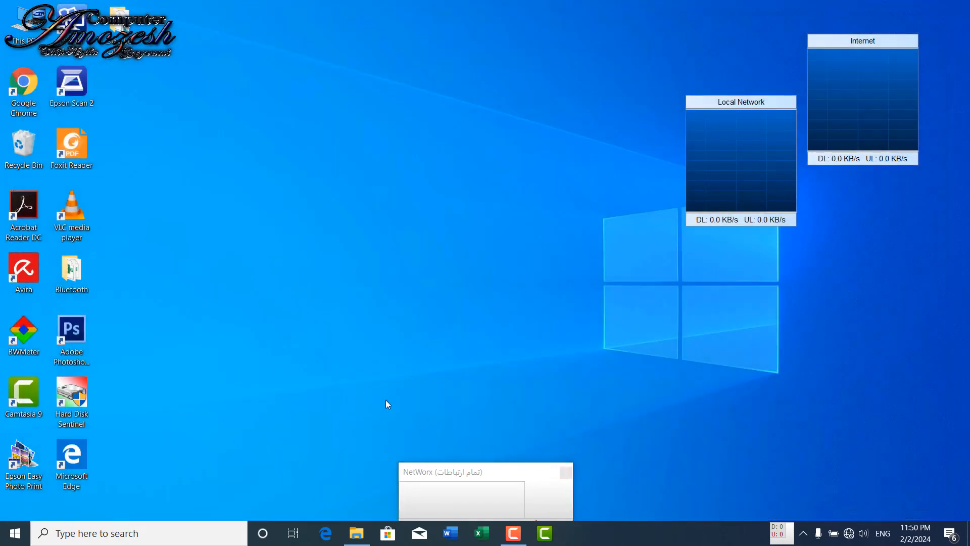
click(15, 534)
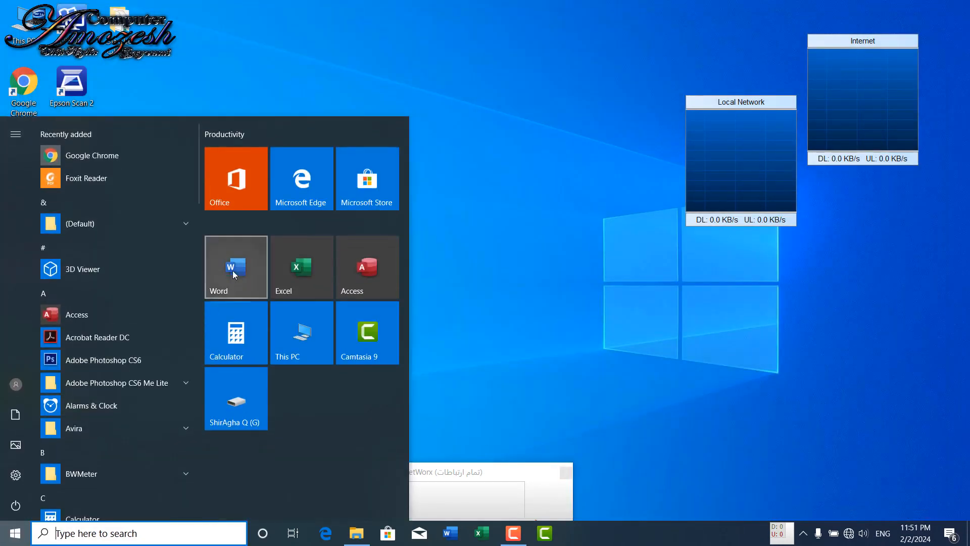
click(251, 289)
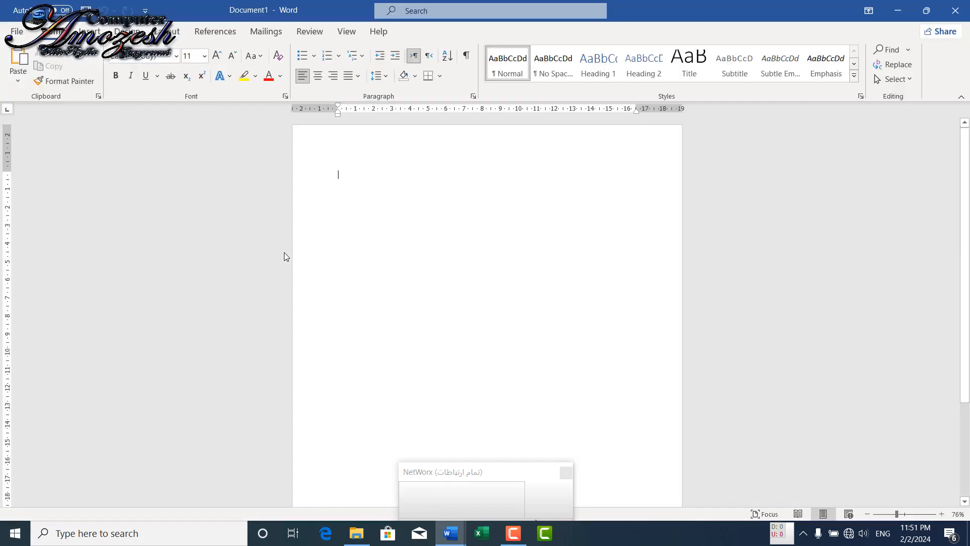
- Enter the line "My Printer is installed Epson L382: 2024/2/2" and add sample paragraphs below it with =rand()
text(My Print)
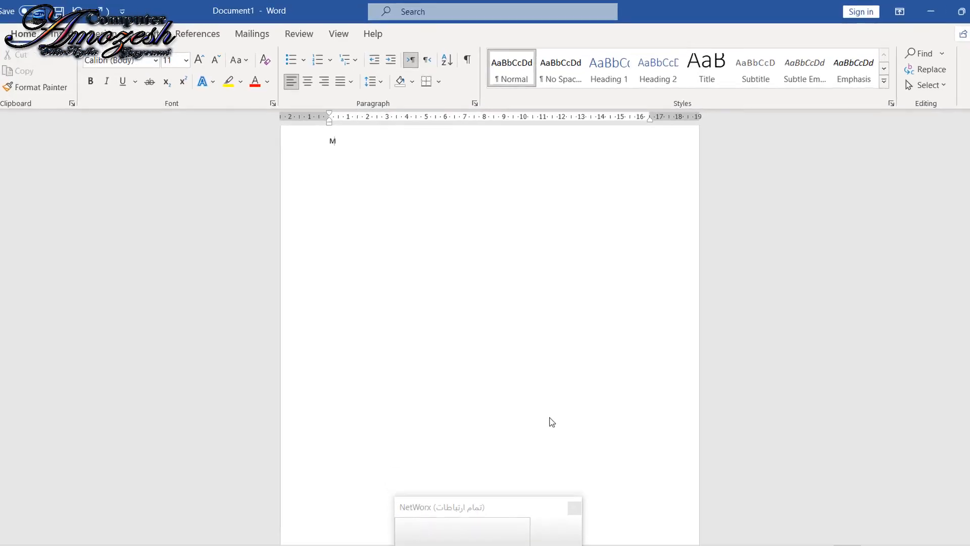
text(er is installed Epson L)
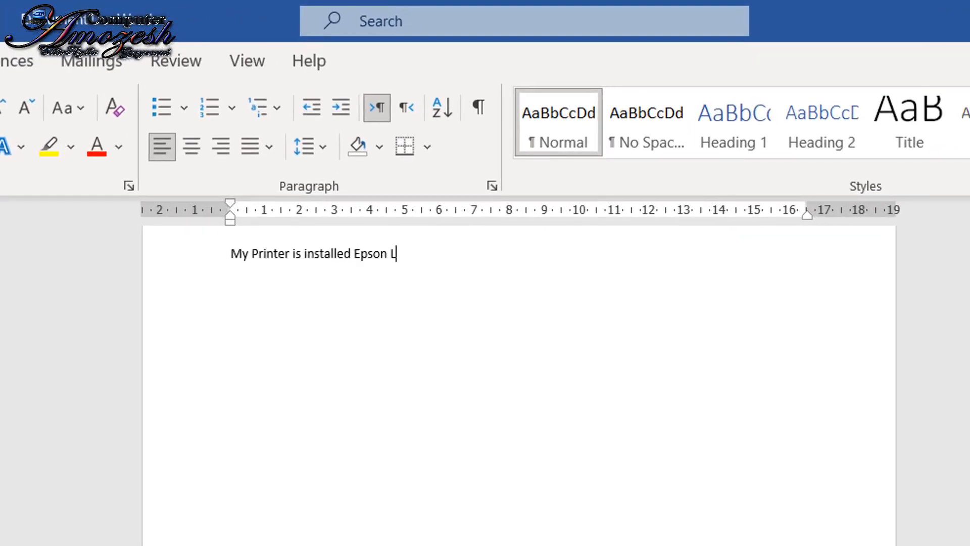
text(382: 2024/2/2)
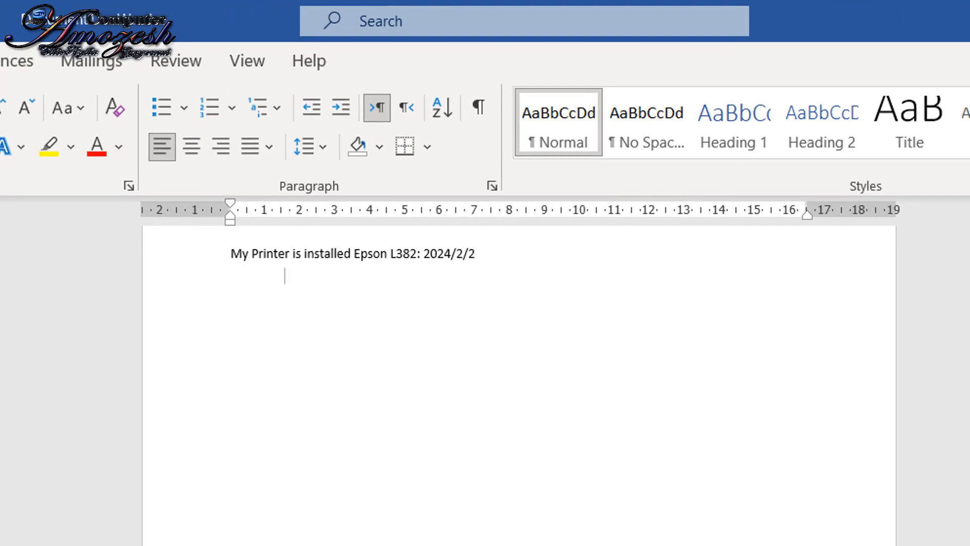
key(Return)
text(=rand())
key(Return)
key(ctrl+p)
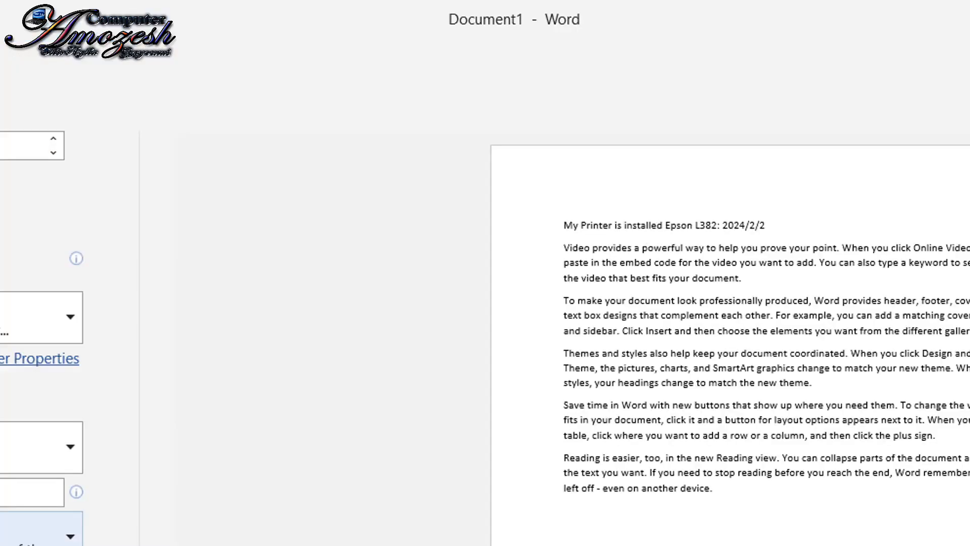
key(Return)
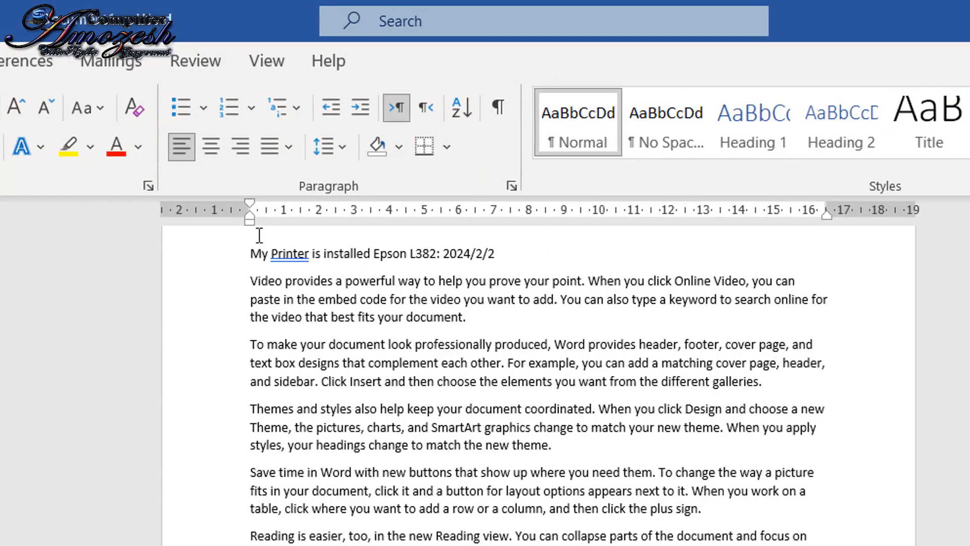
- Enlarge the heading line about the installed Epson L382 printer to font size 24
click(177, 253)
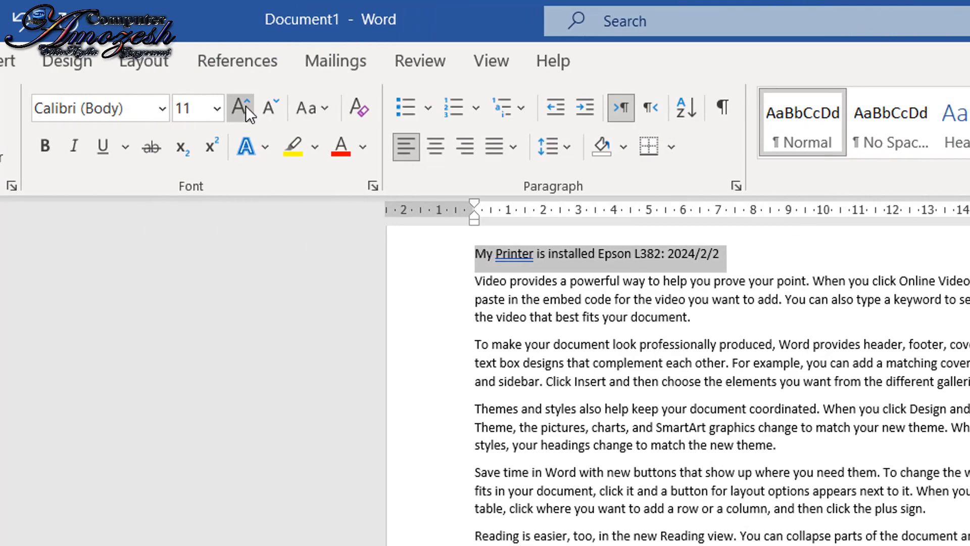
click(246, 105)
click(246, 105)
click(246, 105)
click(245, 105)
click(246, 105)
click(246, 105)
click(246, 105)
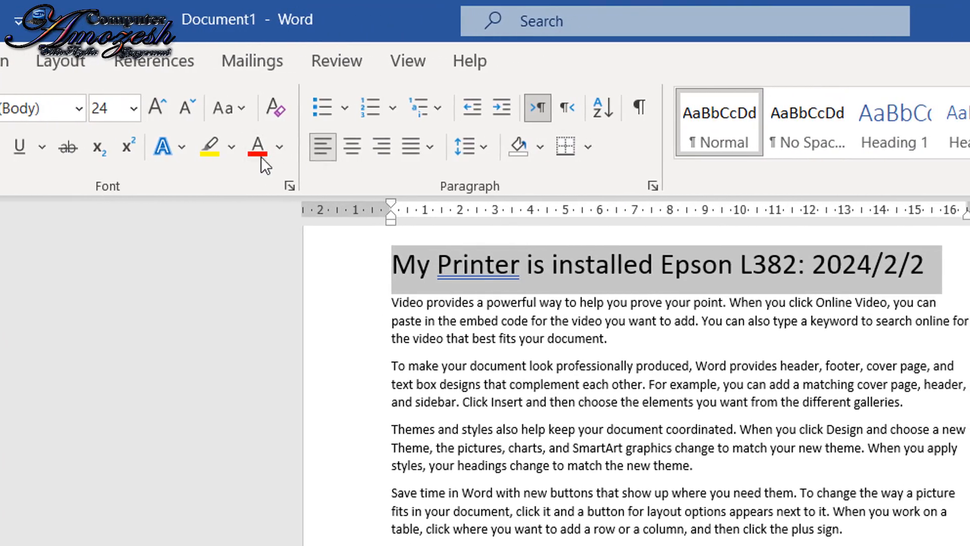
- Make the heading line red and bold, and deselect it
click(257, 153)
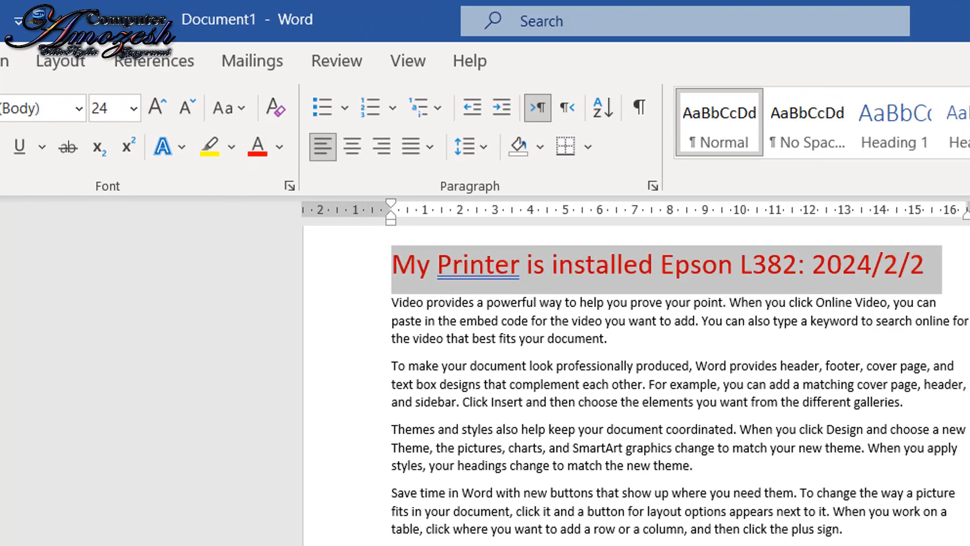
key(ctrl+b)
key(Down)
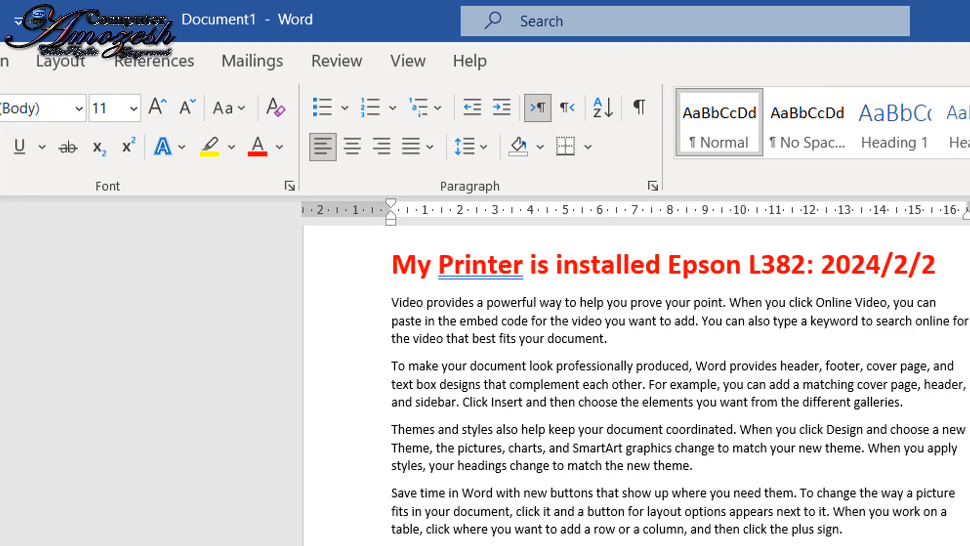
- Print one copy of all pages of the document with EPSON L382 Series as the printer
key(ctrl+p)
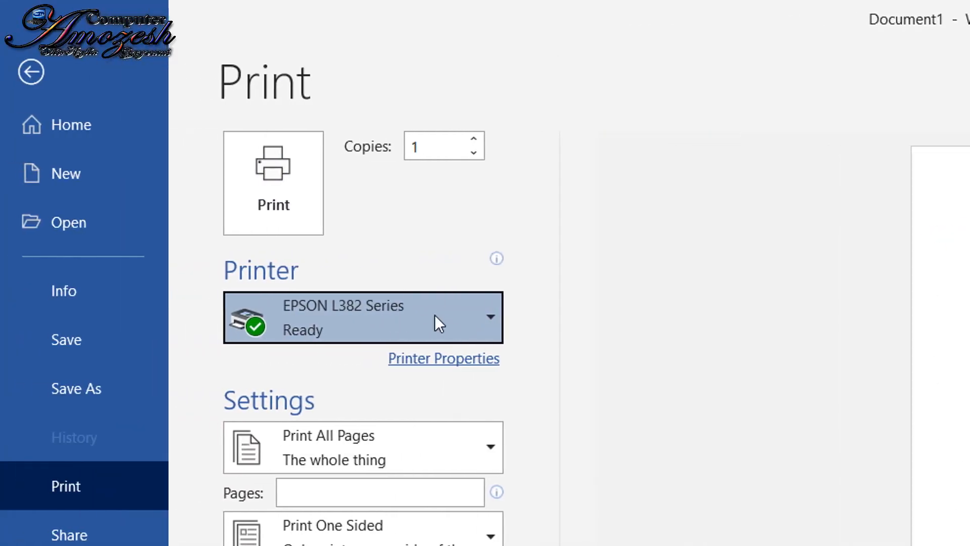
click(159, 315)
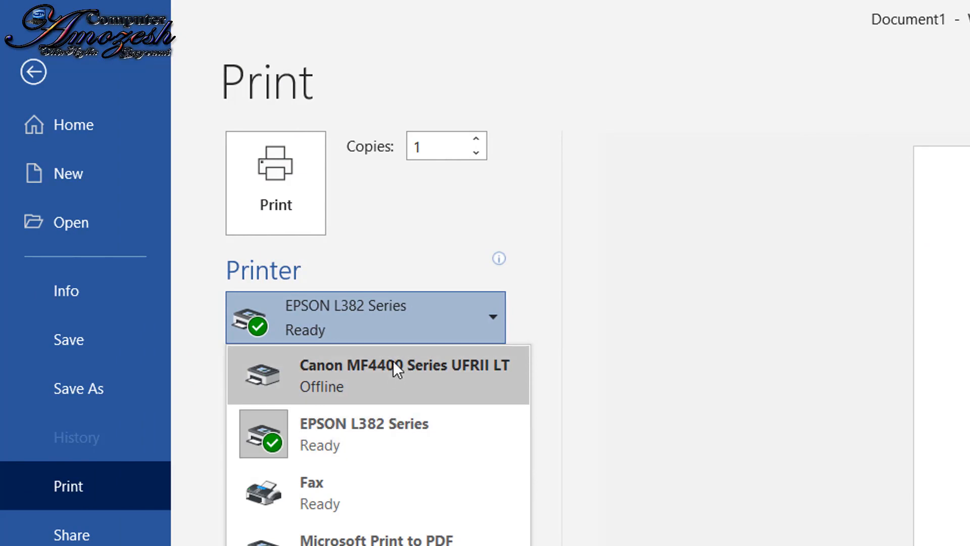
click(390, 450)
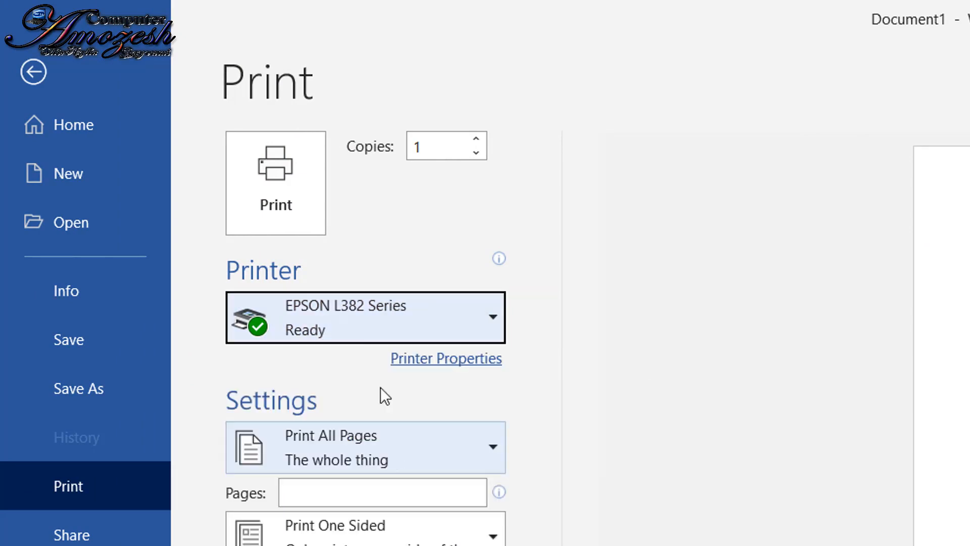
click(251, 205)
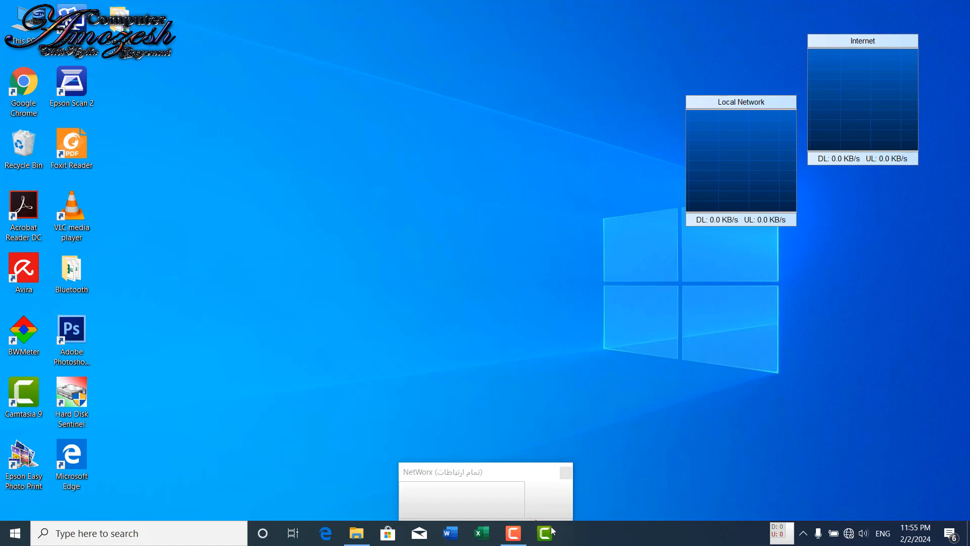
click(518, 539)
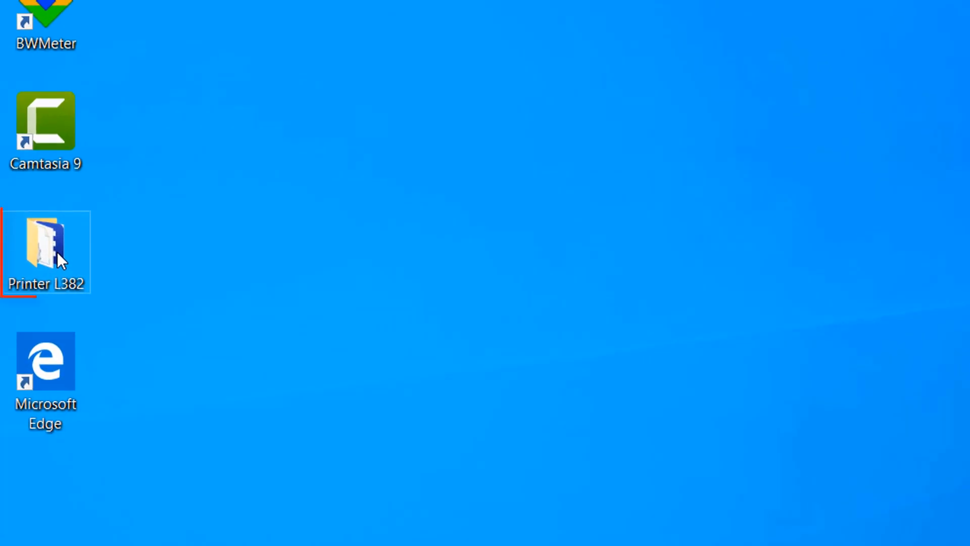
- Open the Printer L382 folder on the desktop and run InstallNavi as administrator
double_click(56, 251)
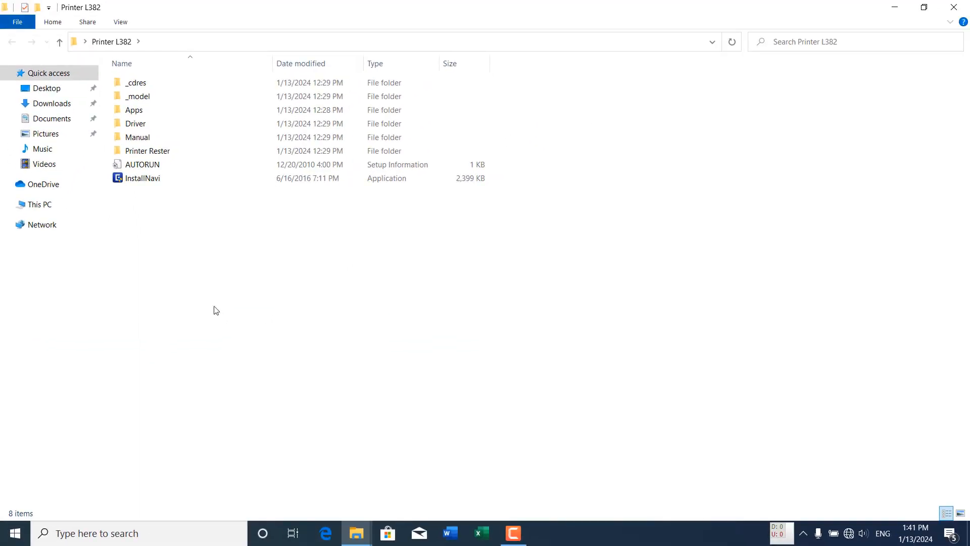
click(129, 182)
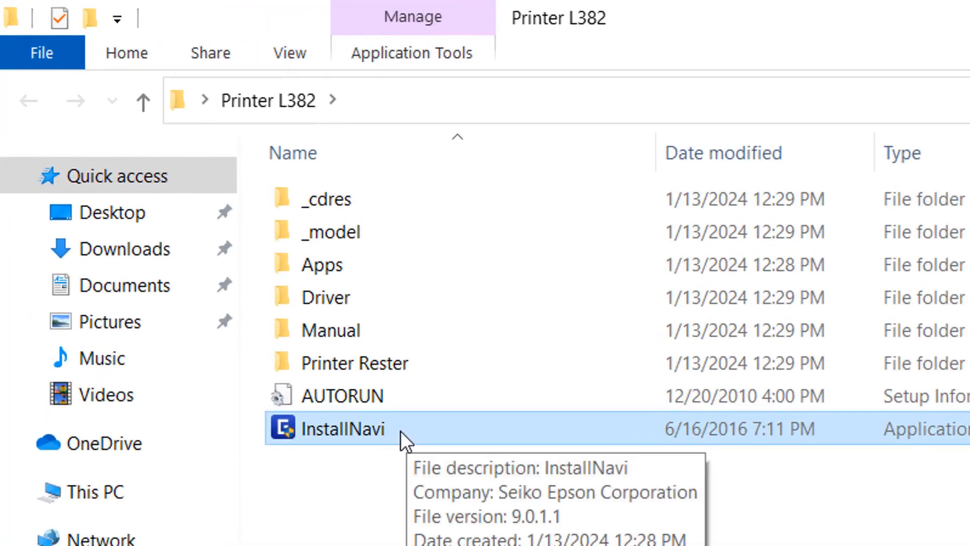
right_click(401, 431)
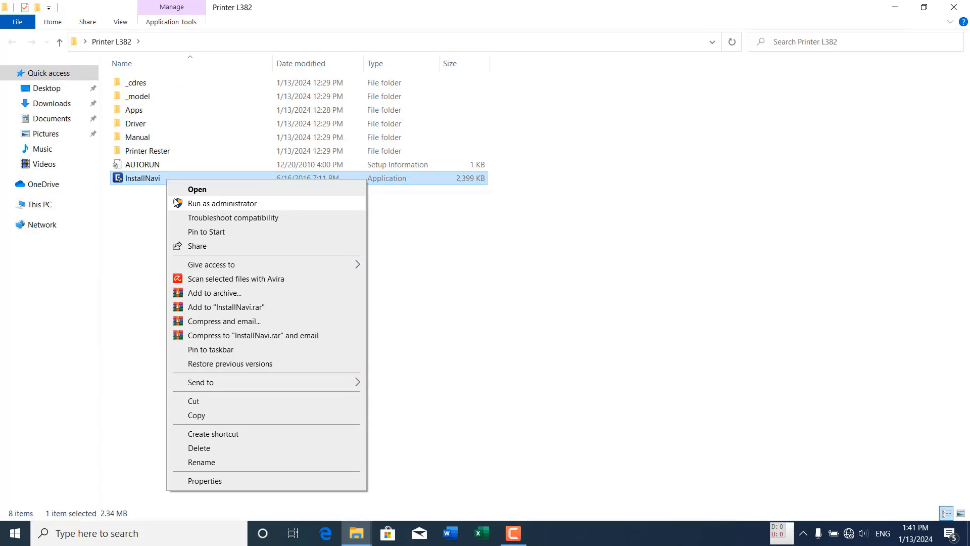
click(177, 203)
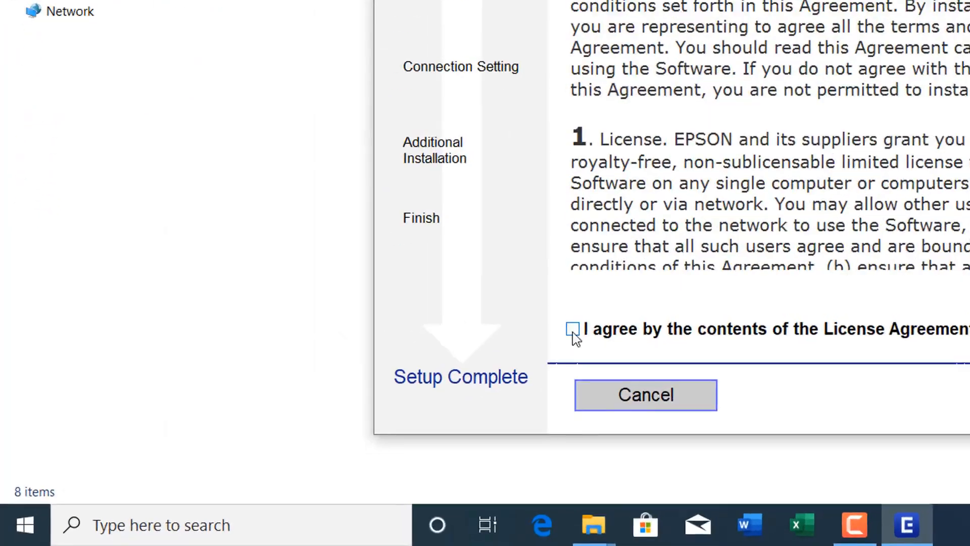
- Agree to the Epson License Agreement and continue with Install the Latest Version and Product status monitoring and Automatic updates enabled
click(345, 416)
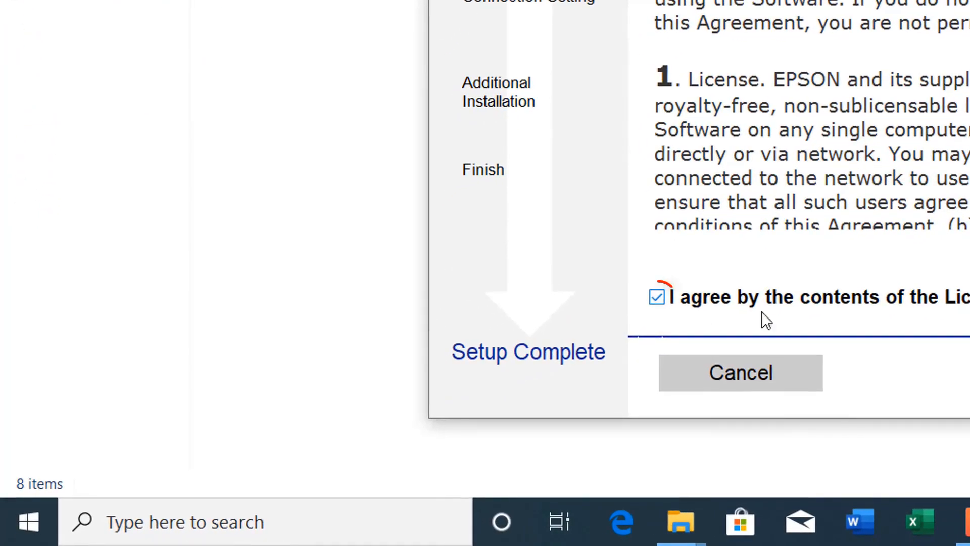
click(954, 483)
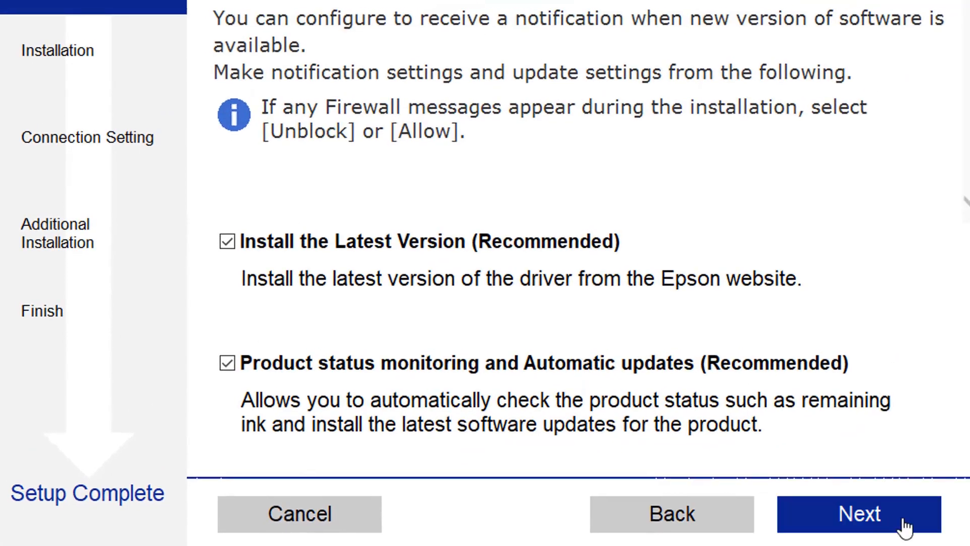
click(905, 528)
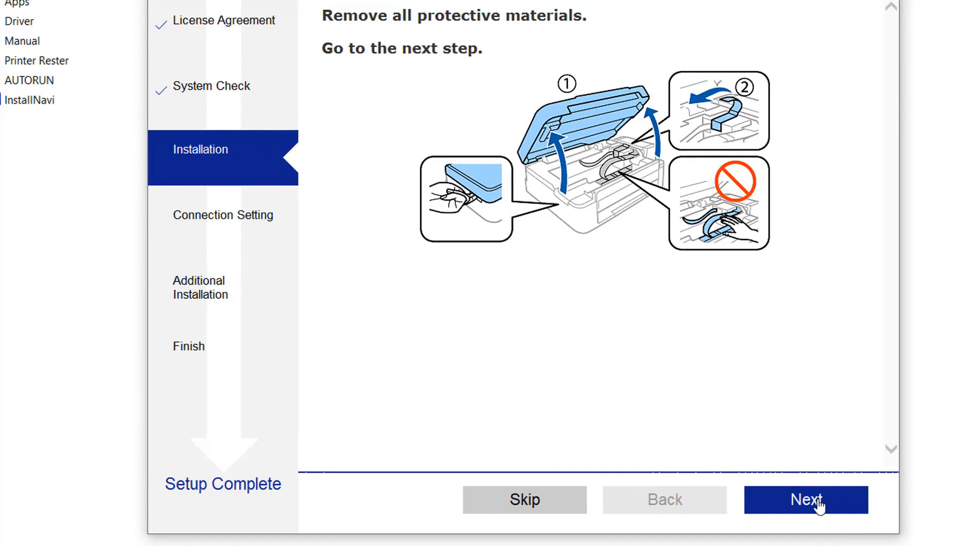
- Advance through the installer's hardware instructions, from removing the protective materials through filling the ink tanks, up to the power cable page
click(819, 504)
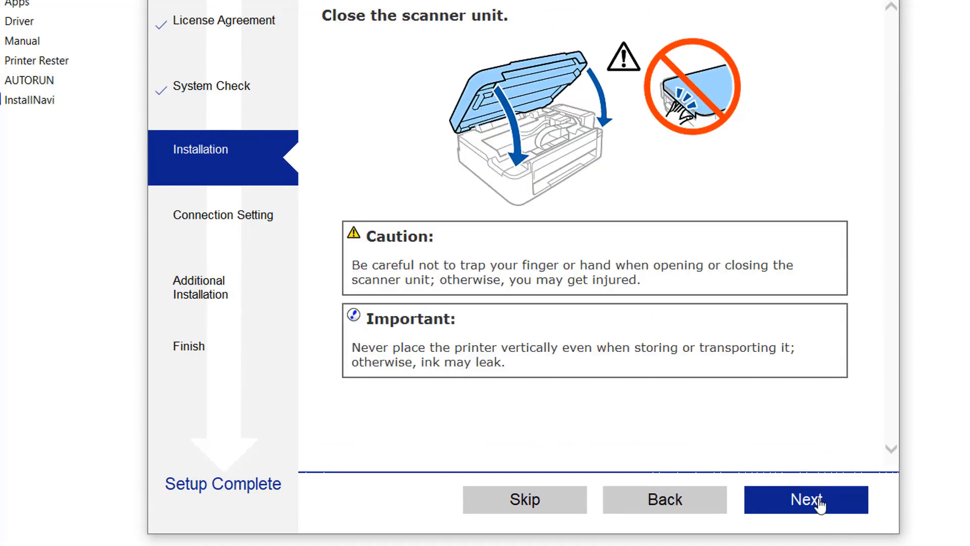
click(819, 504)
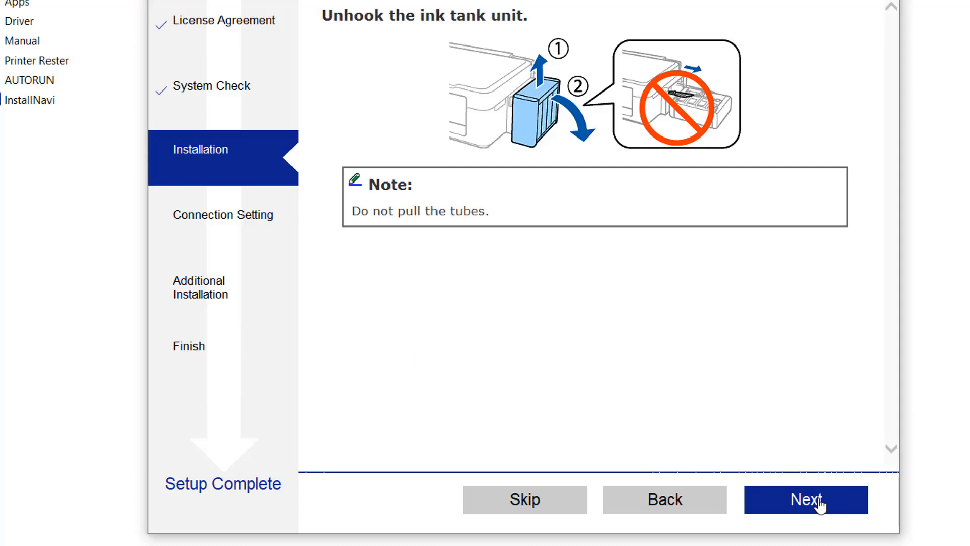
click(820, 504)
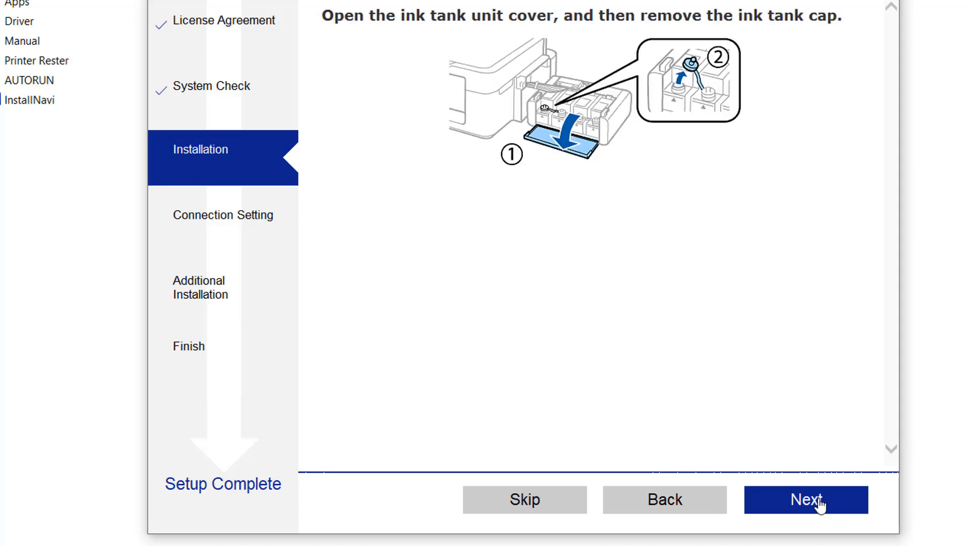
click(820, 504)
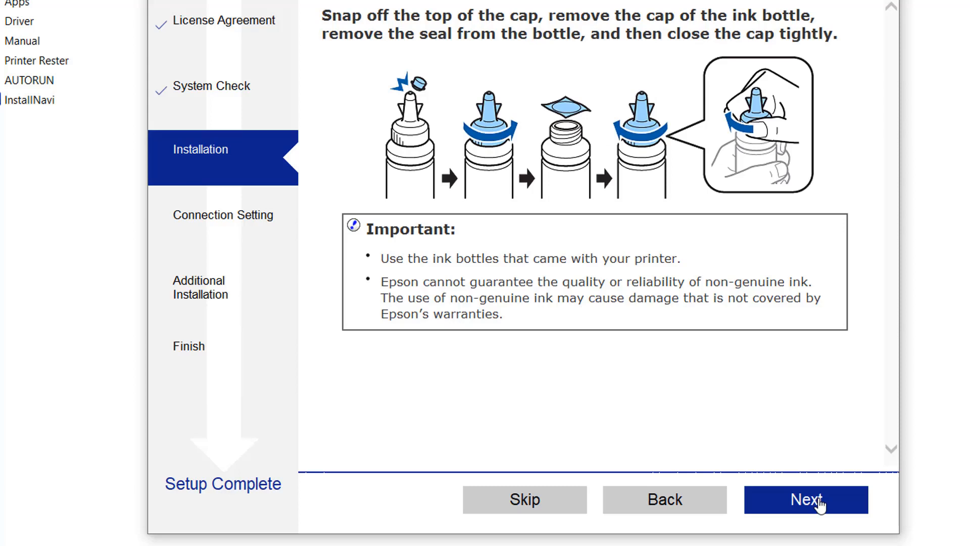
click(820, 504)
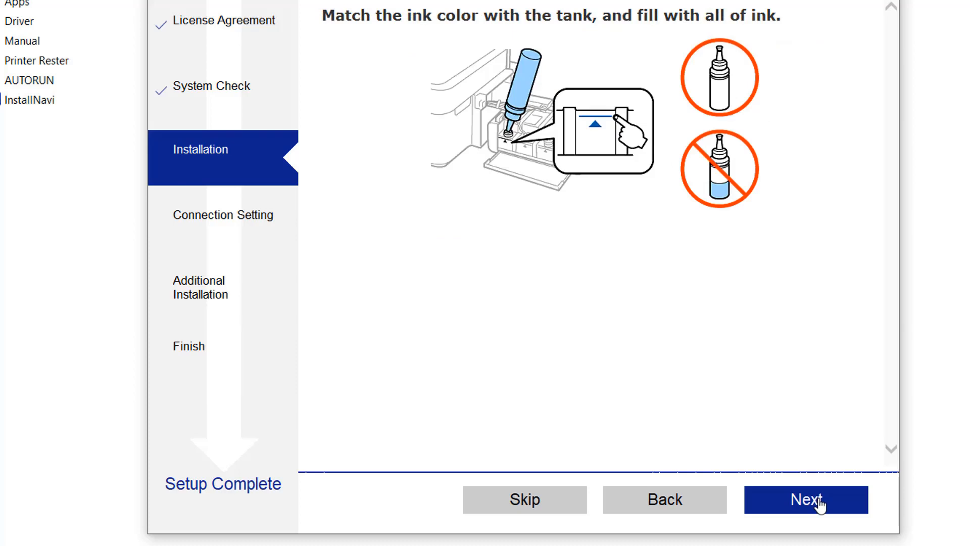
click(820, 504)
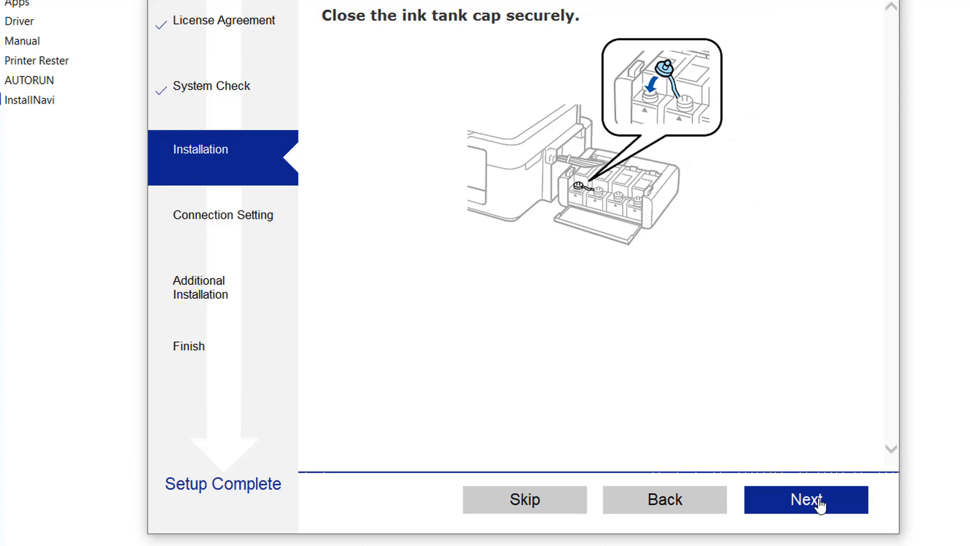
click(819, 504)
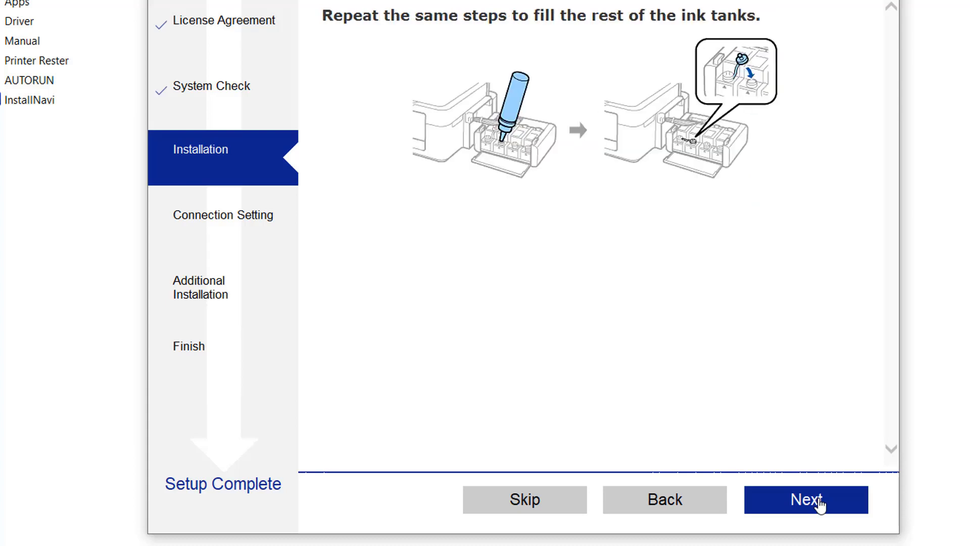
click(820, 504)
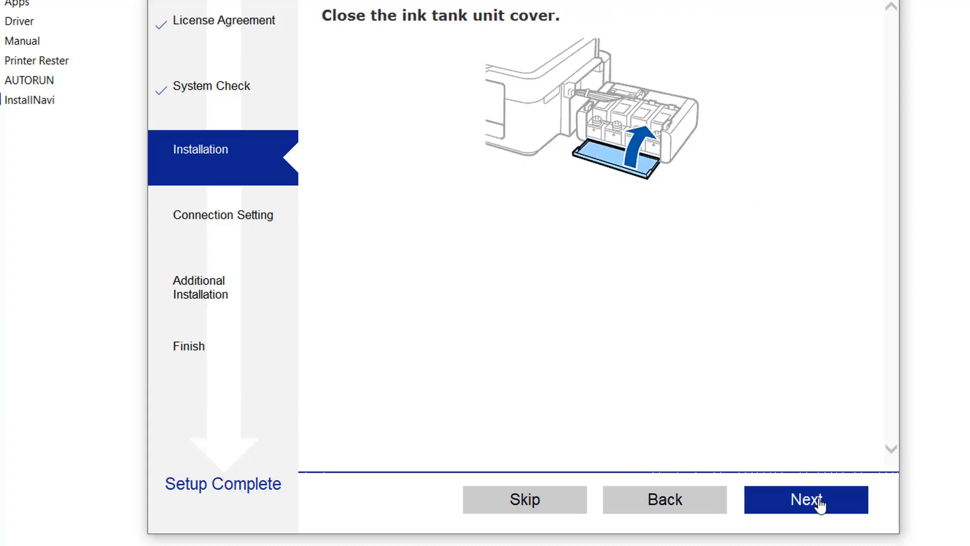
click(820, 504)
click(820, 503)
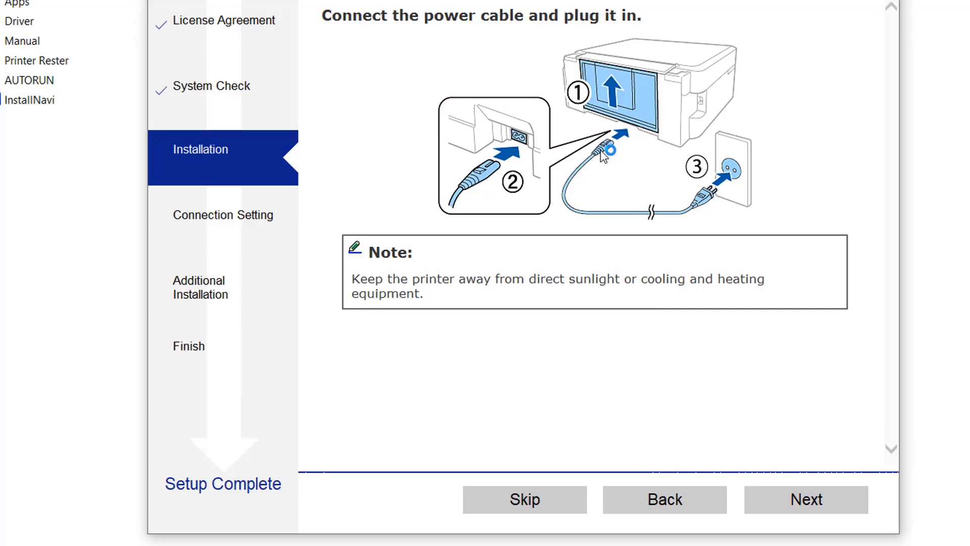
click(563, 545)
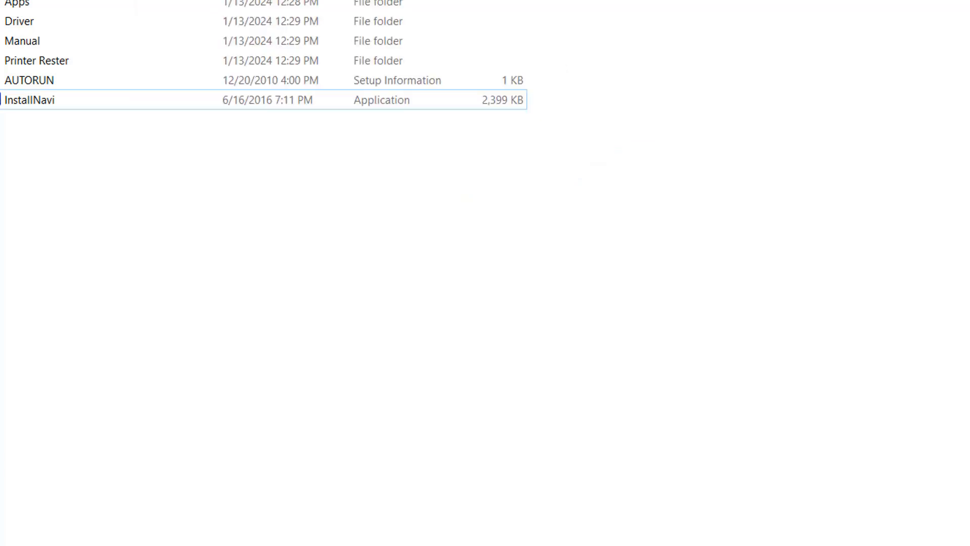
click(563, 545)
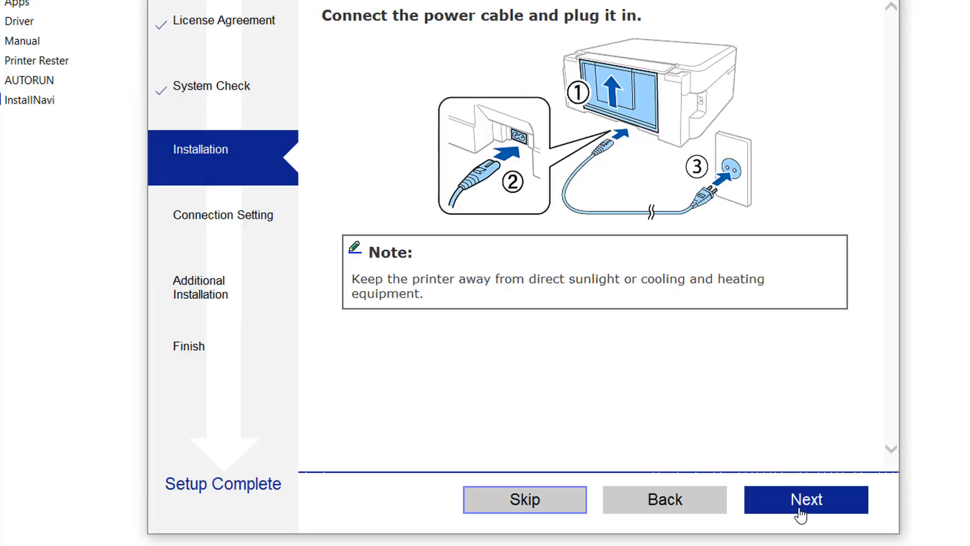
- Continue past the power cable and printer power-on pages, and confirm that the ink tanks have been filled
click(801, 515)
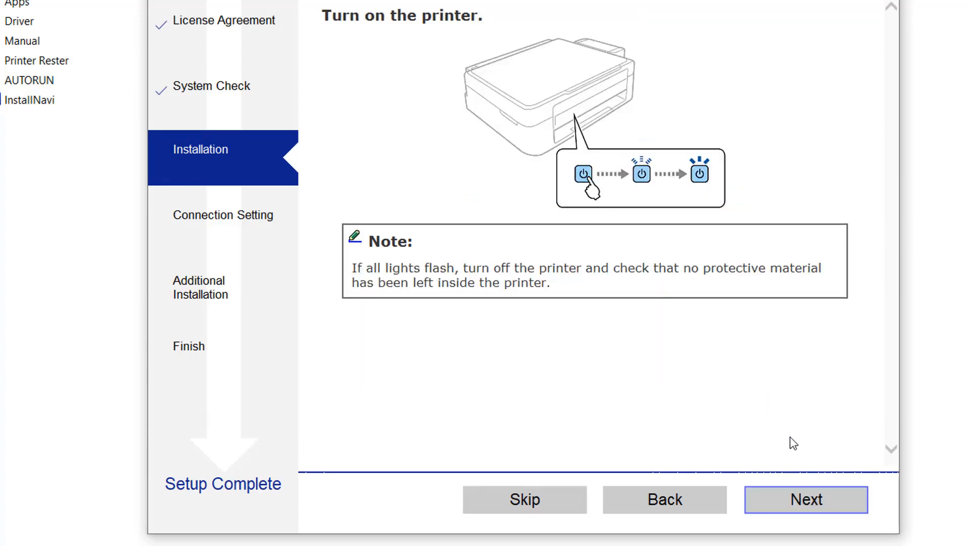
click(812, 512)
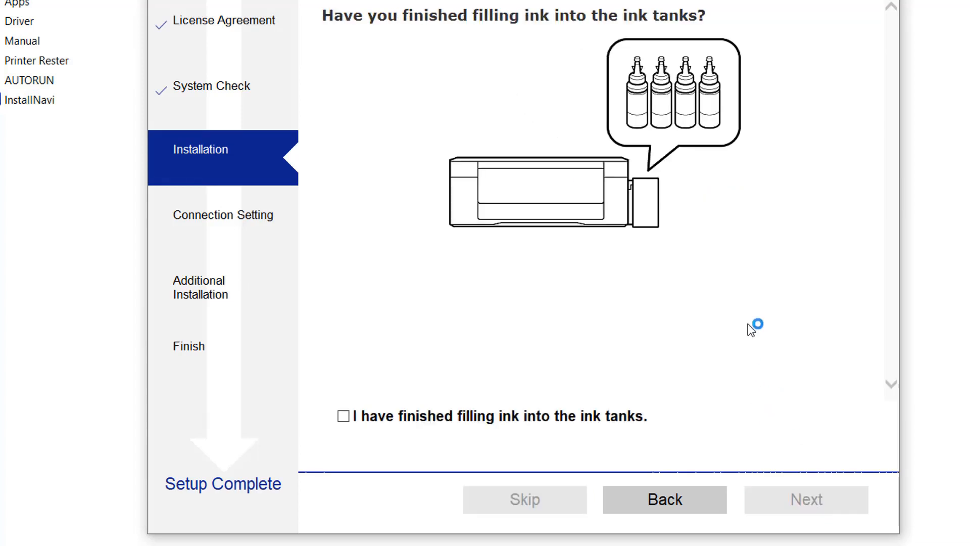
click(363, 414)
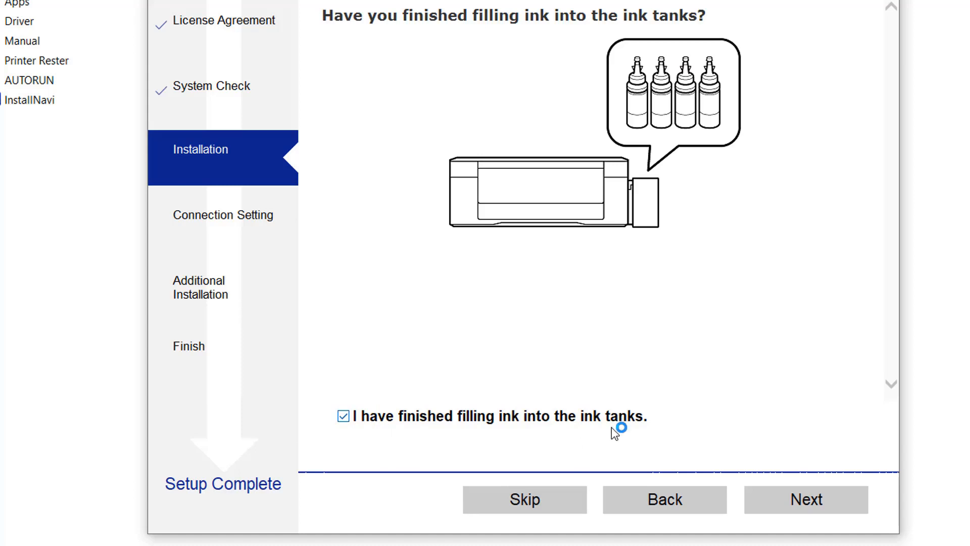
- Continue the installer past the ink tank confirmation, the ink charging instructions and the environmental printing advice
click(840, 502)
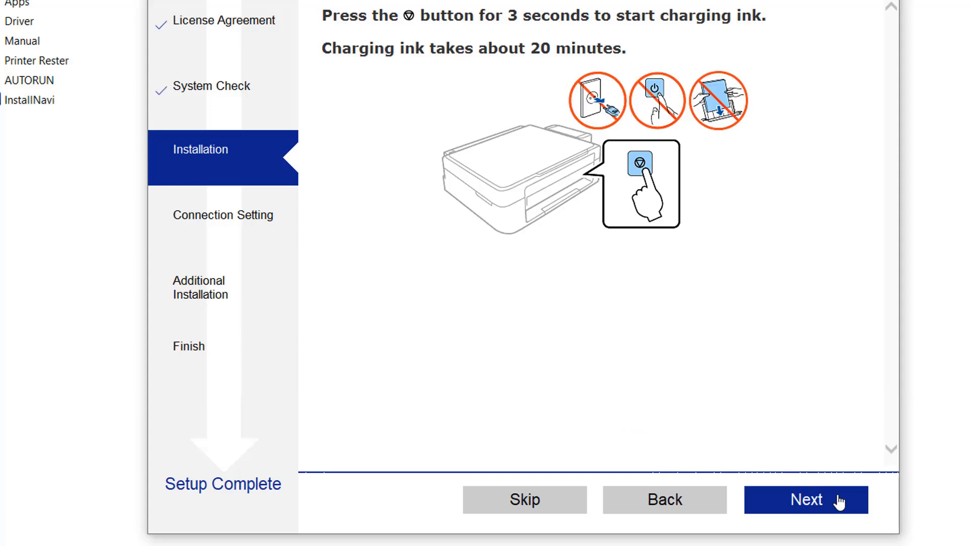
click(839, 502)
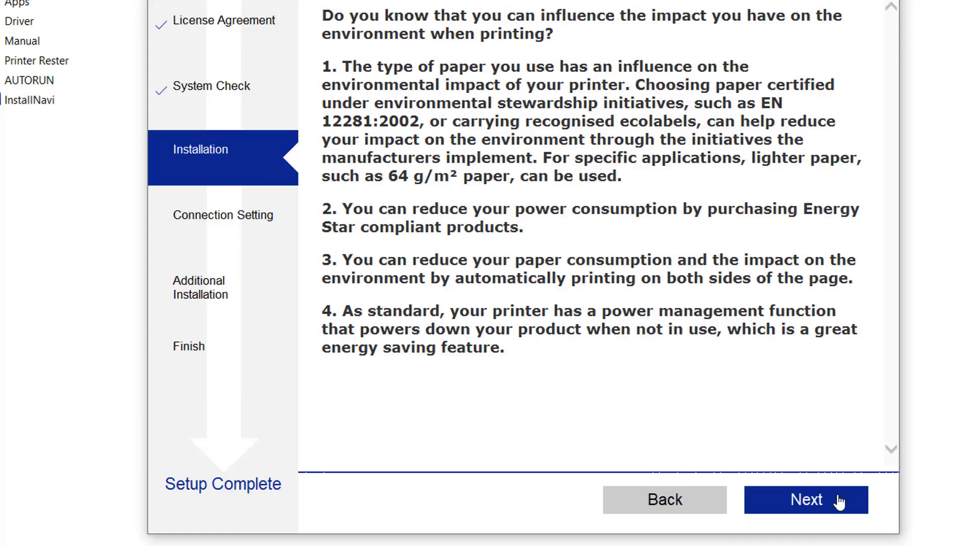
click(840, 503)
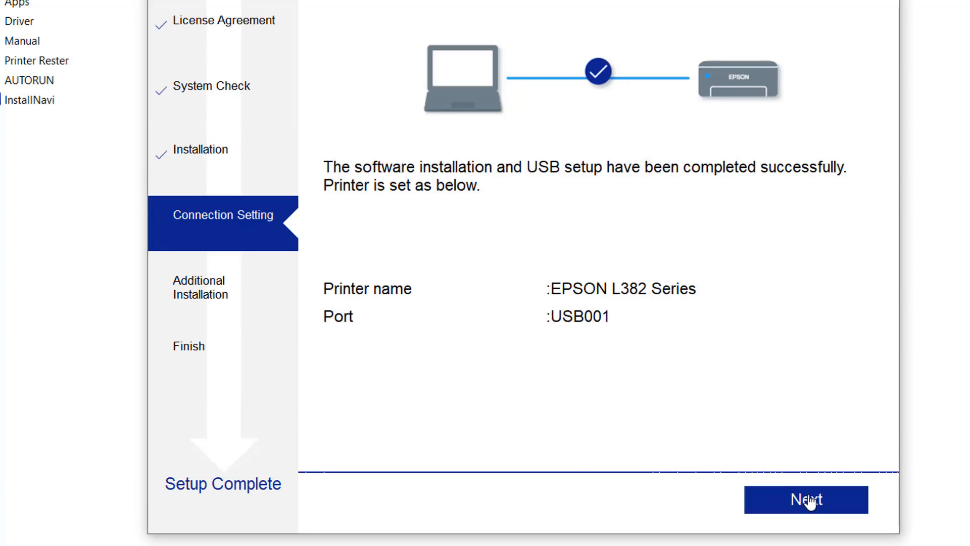
- Continue past the USB setup summary and the paper support, A4 paper loading, edge guide and output tray instructions
click(809, 502)
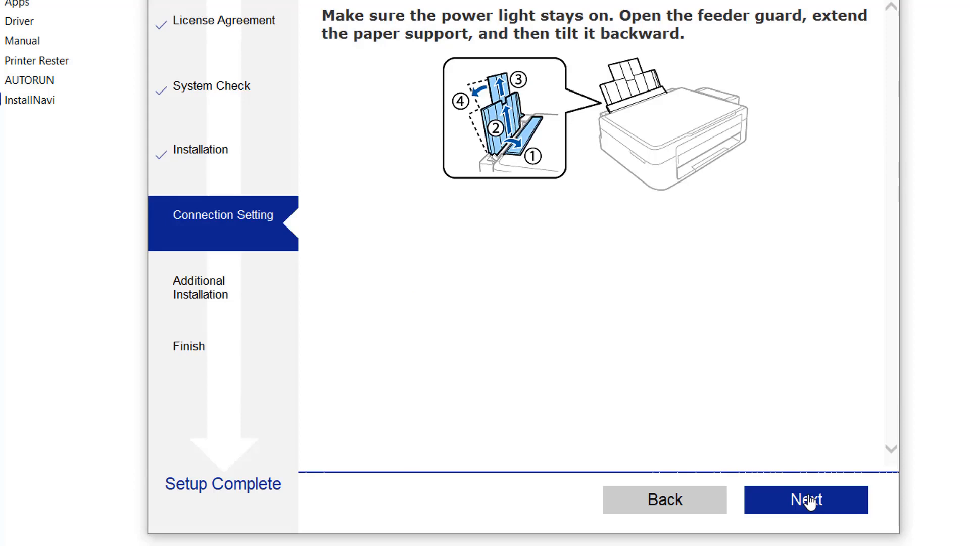
click(809, 502)
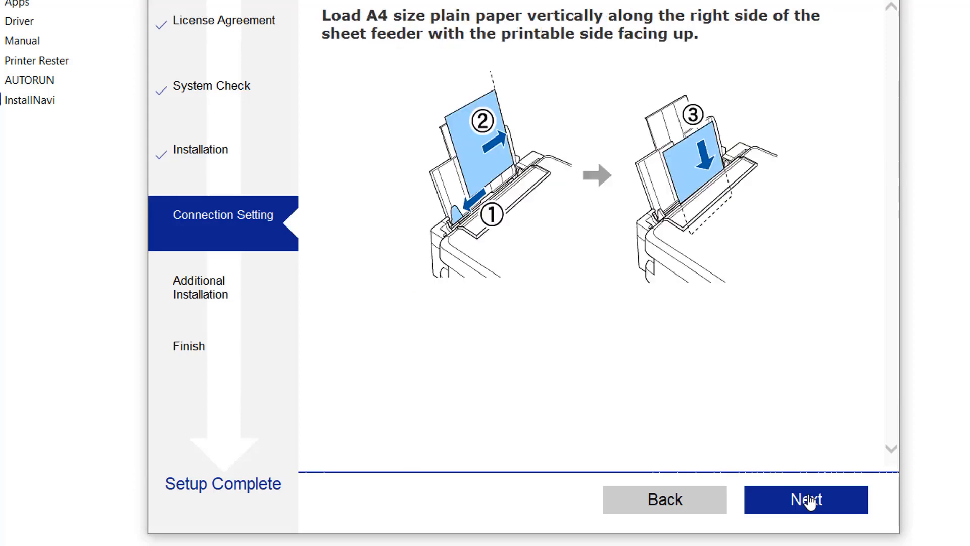
click(809, 502)
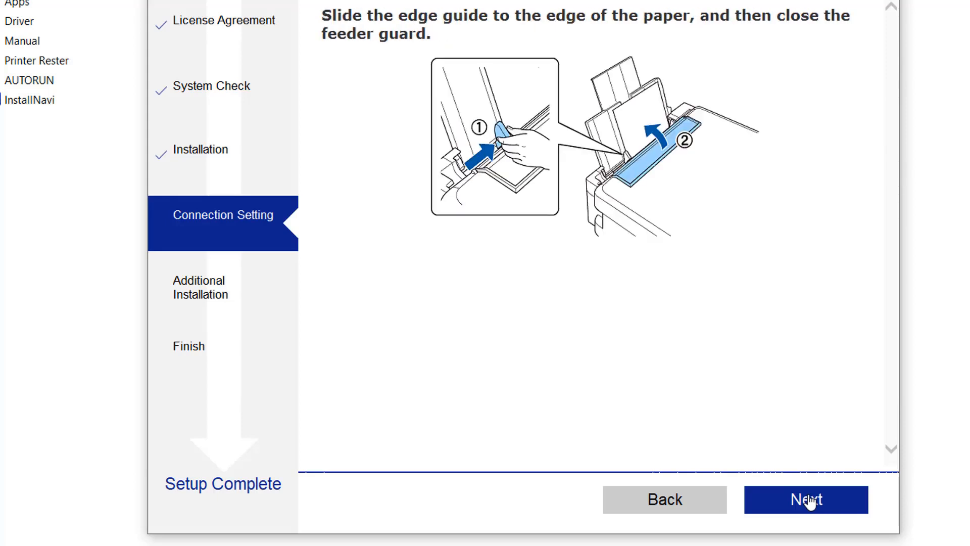
click(809, 502)
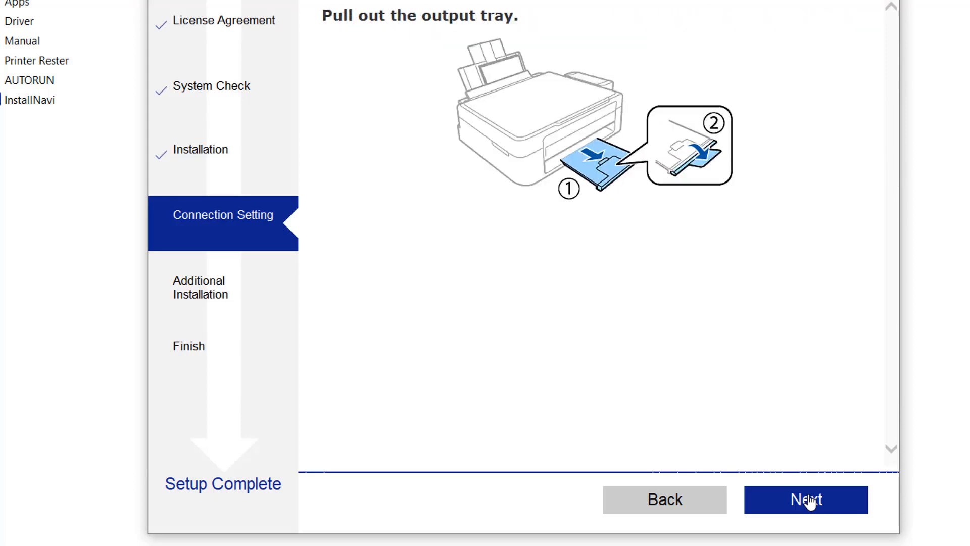
click(809, 501)
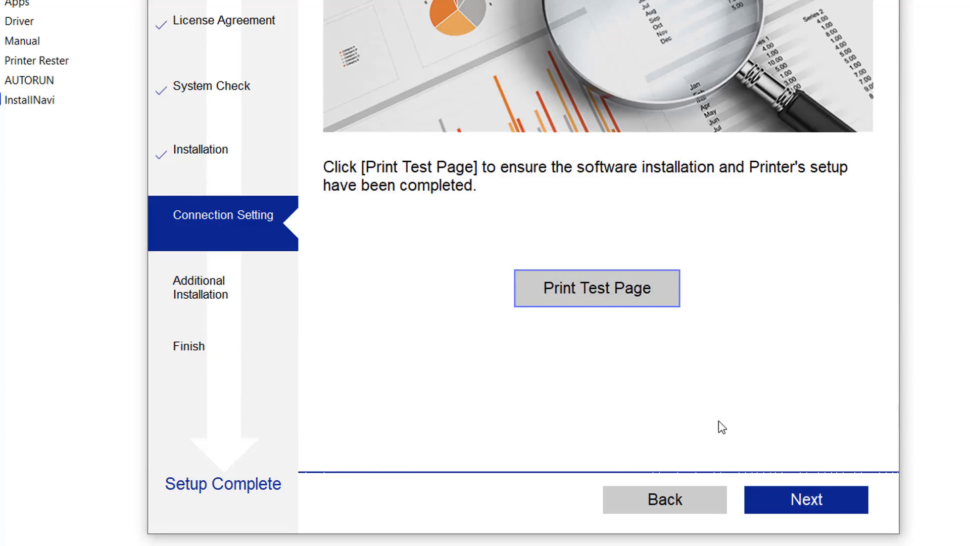
- Print a test page from the installer and continue to the additional application software
click(624, 304)
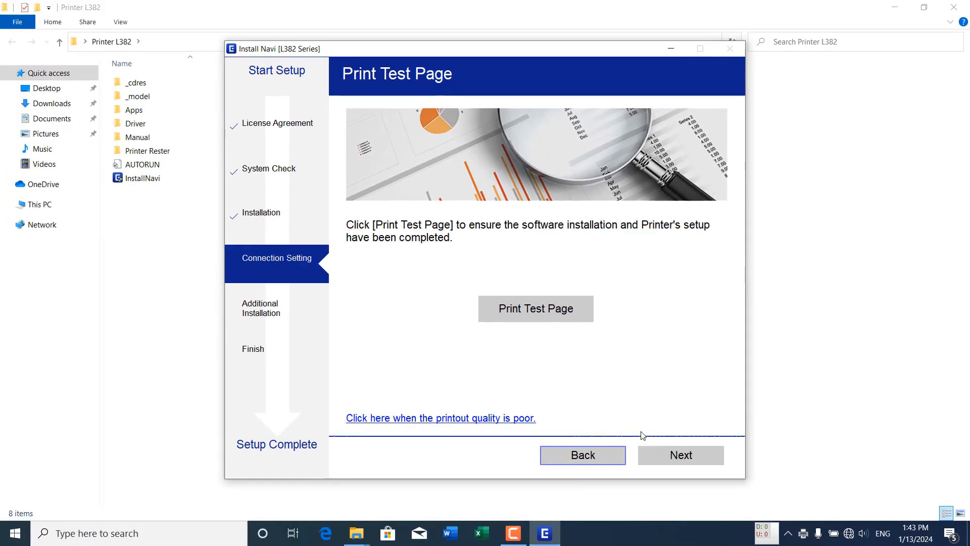
click(687, 464)
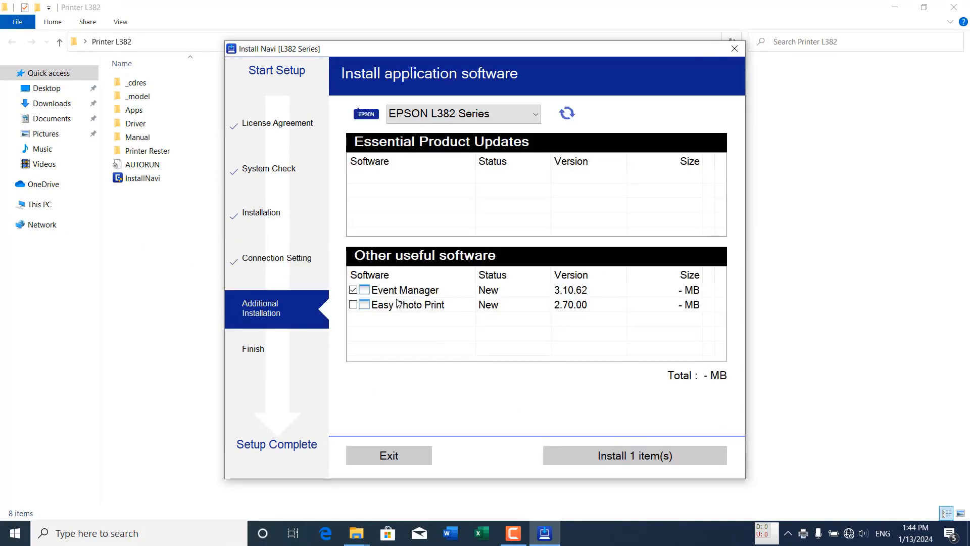
- Install Event Manager and Easy Photo Print, keeping Event Manager's communication through Windows Firewall allowed
click(354, 305)
click(618, 462)
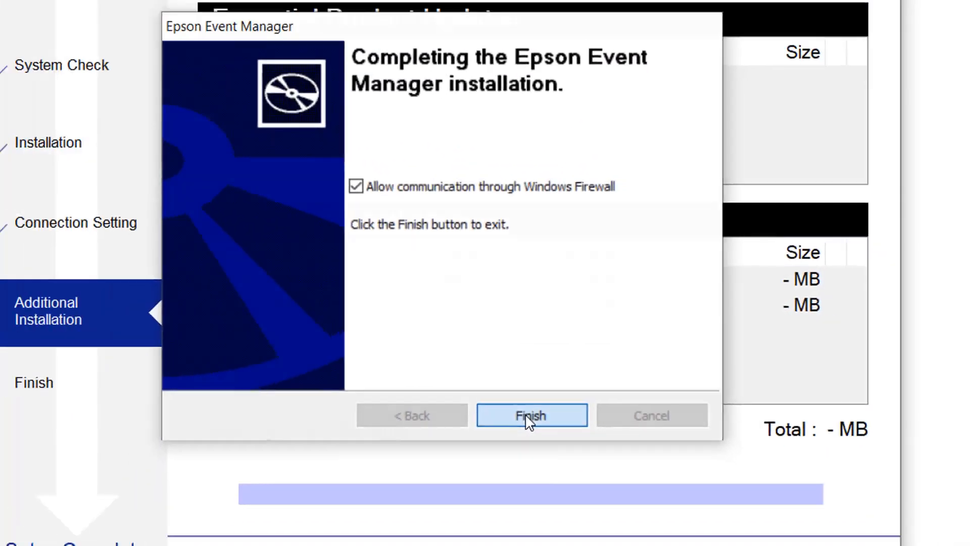
click(514, 467)
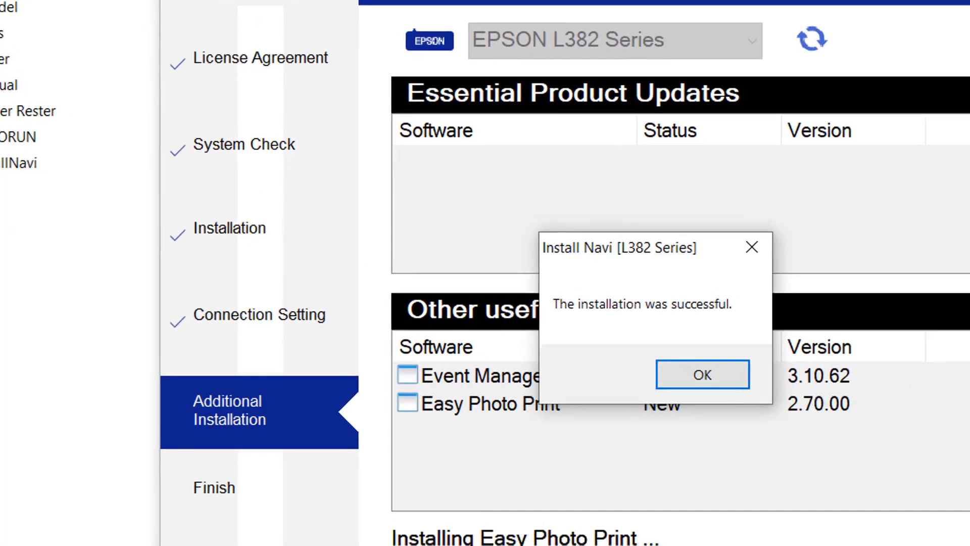
click(727, 377)
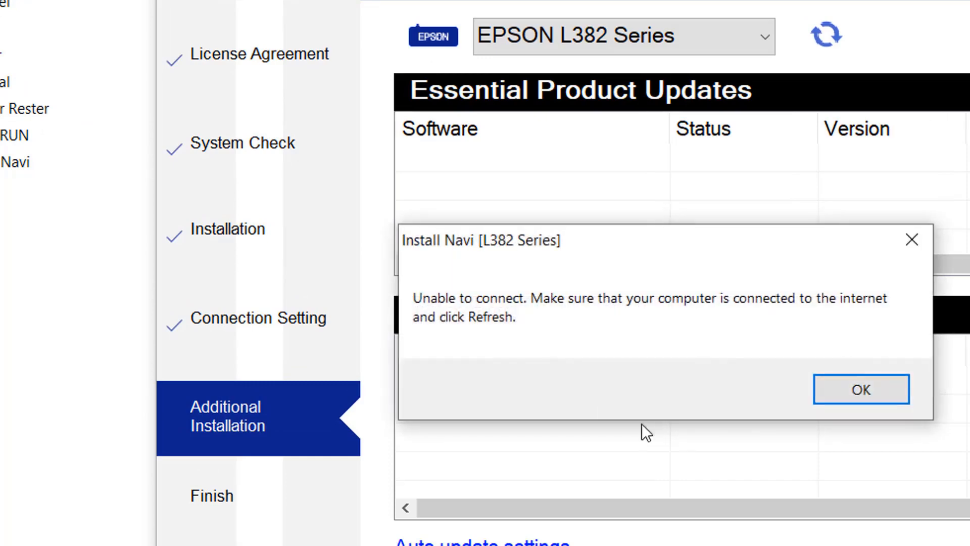
- Exit the application software installation, finish the Install Navi setup, and refresh the desktop
click(864, 389)
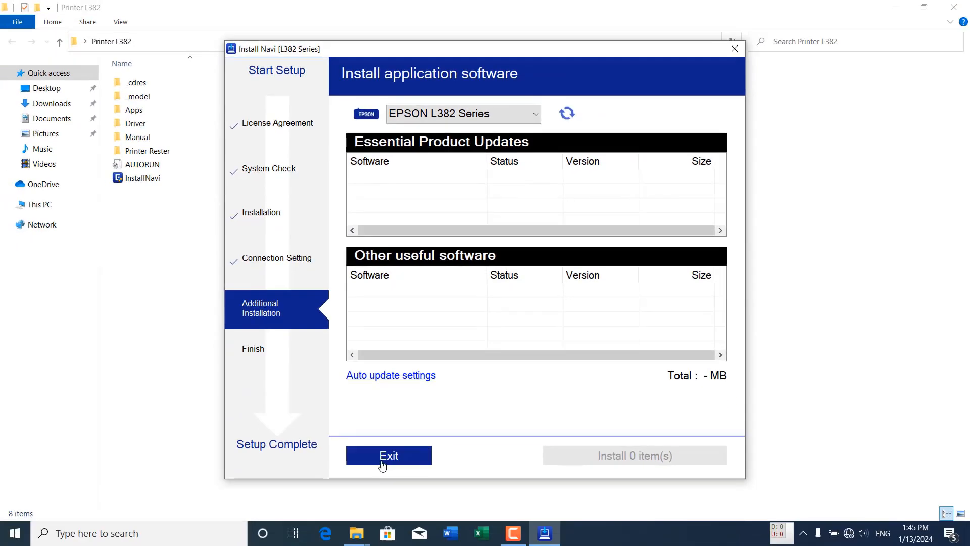
click(385, 457)
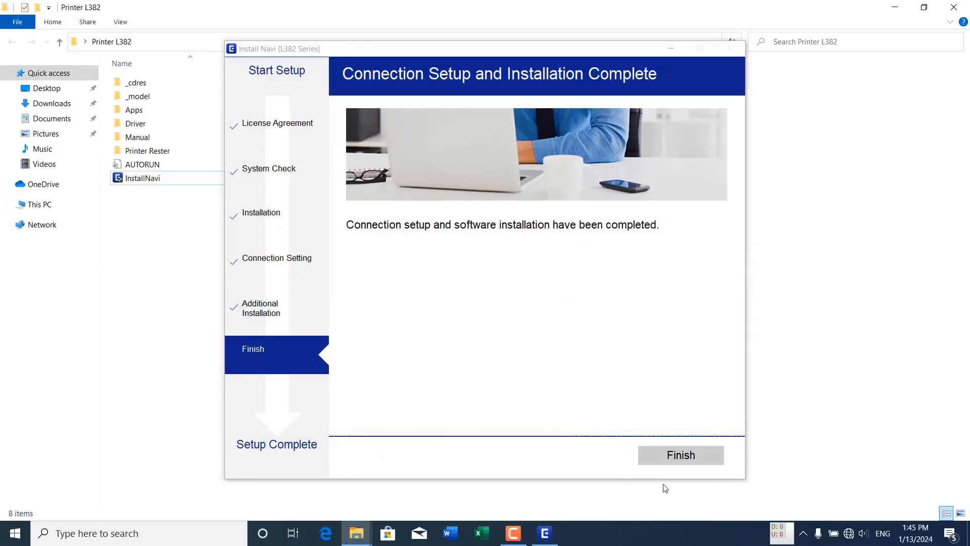
click(695, 458)
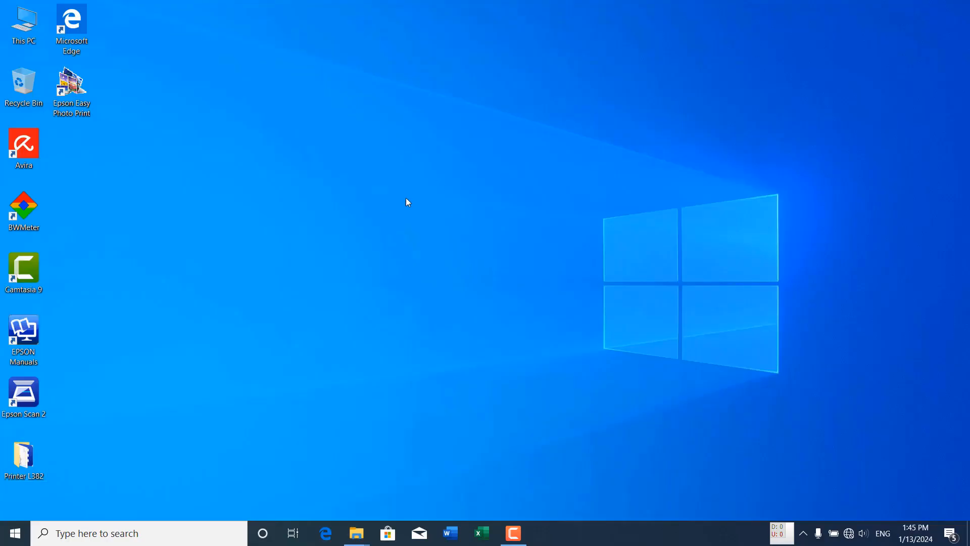
right_click(408, 202)
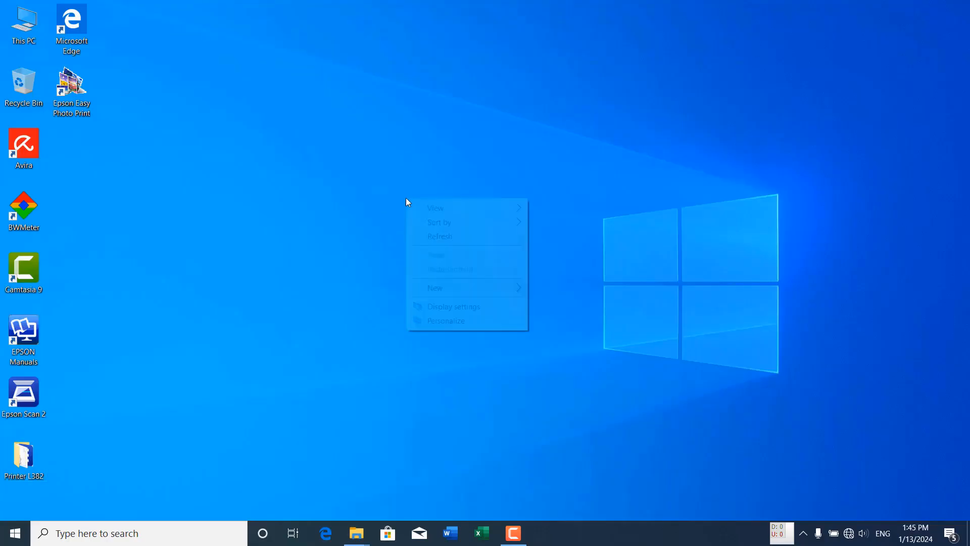
click(441, 235)
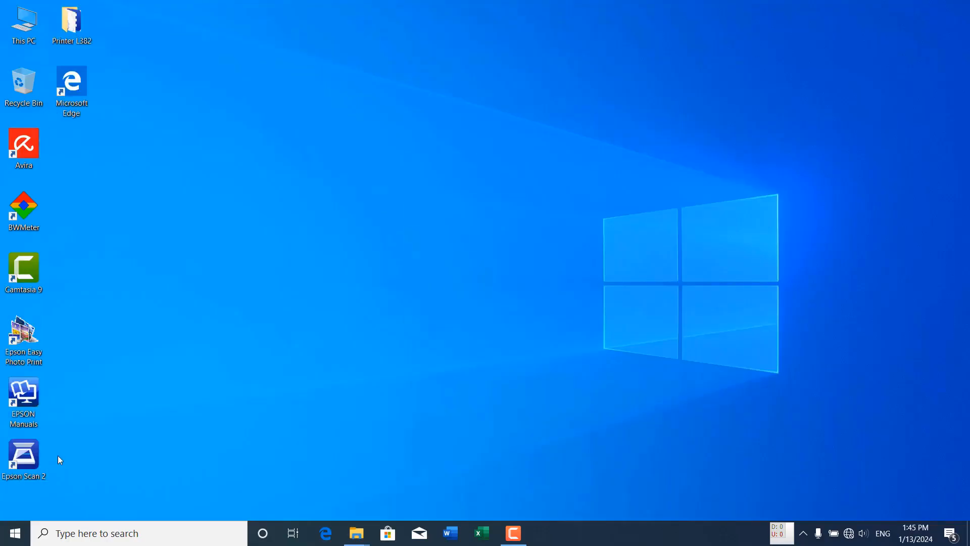